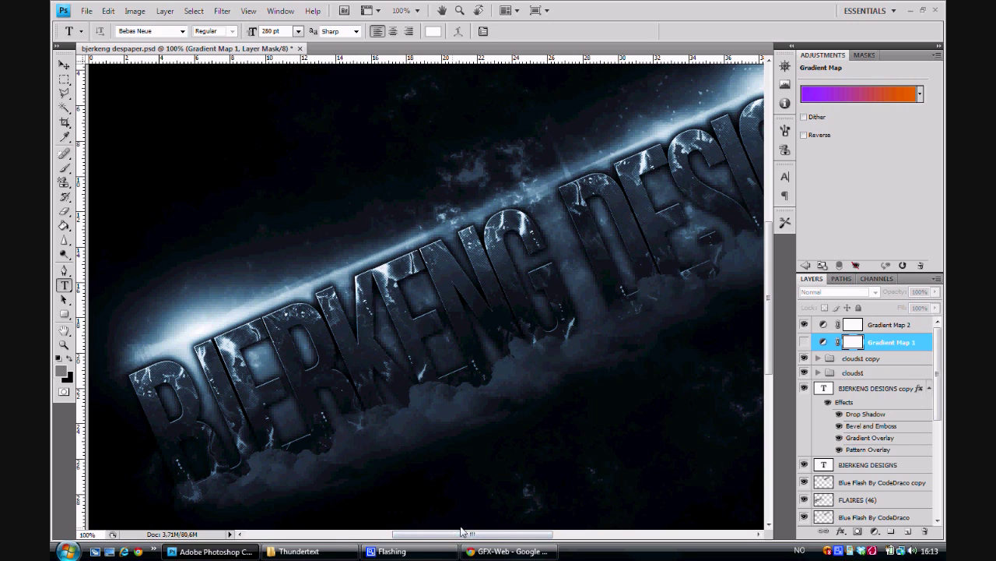
Open the carbo image from the Thundertext resources folder in Photoshop.
{"action": "left_click_drag", "start_coordinate": [477, 534], "coordinate": [486, 531]}
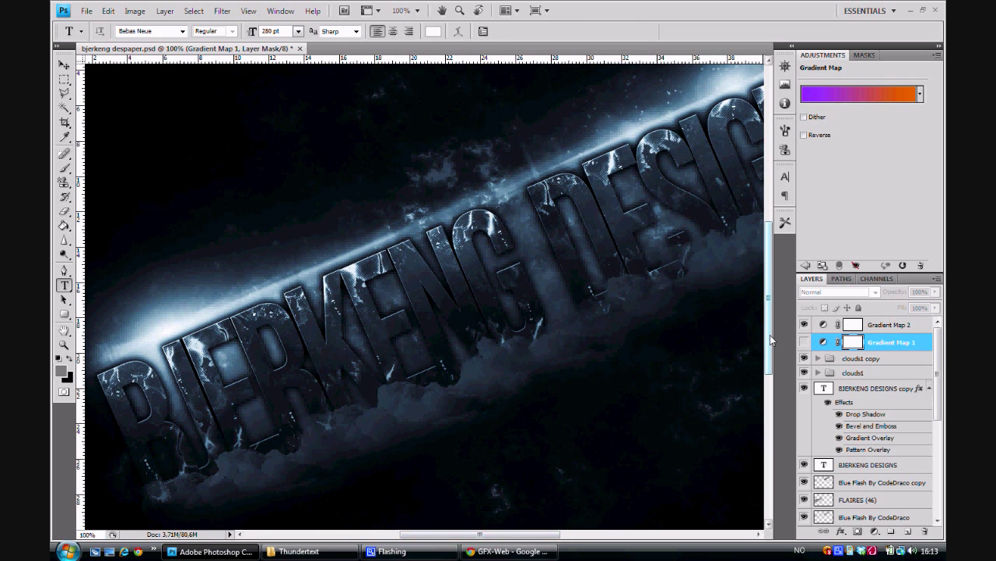
{"action": "left_click_drag", "start_coordinate": [770, 335], "coordinate": [768, 342]}
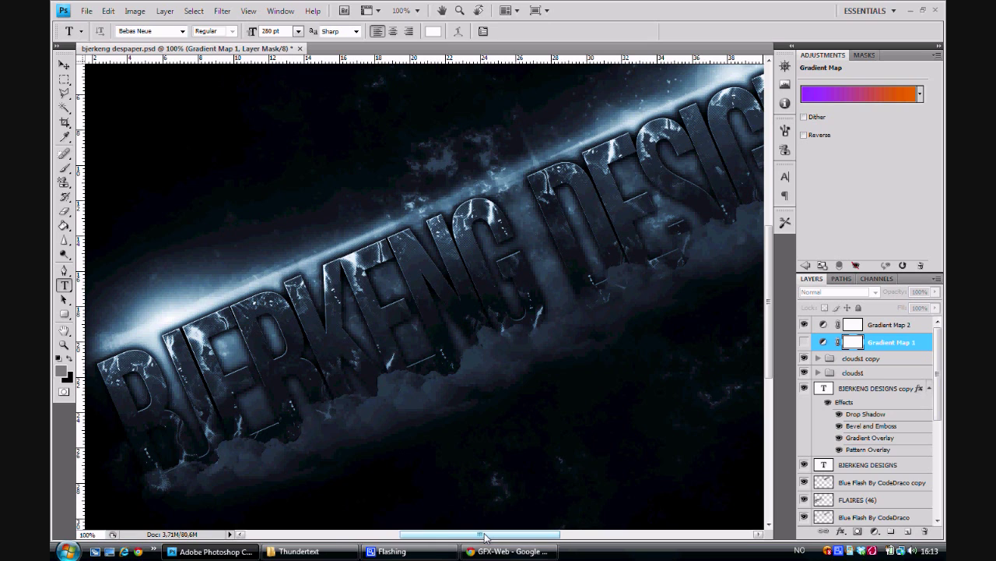
{"action": "mouse_move", "coordinate": [298, 550]}
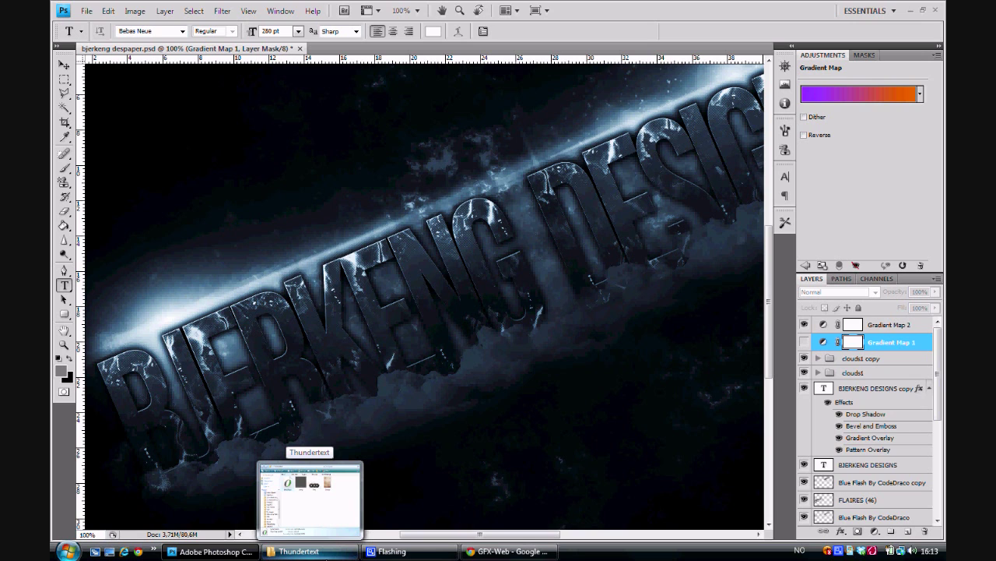
{"action": "left_click", "coordinate": [300, 551]}
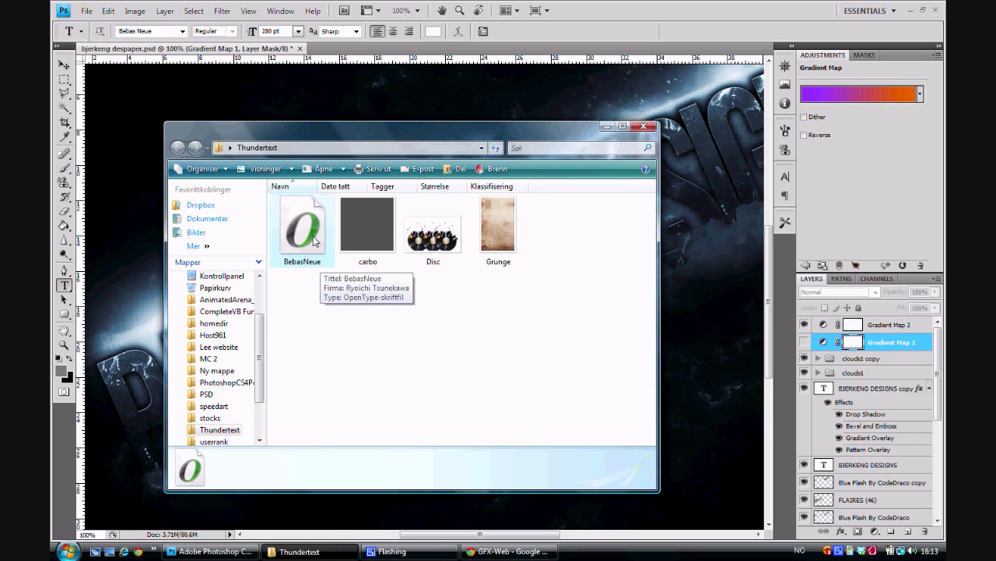
{"action": "left_click", "coordinate": [373, 254]}
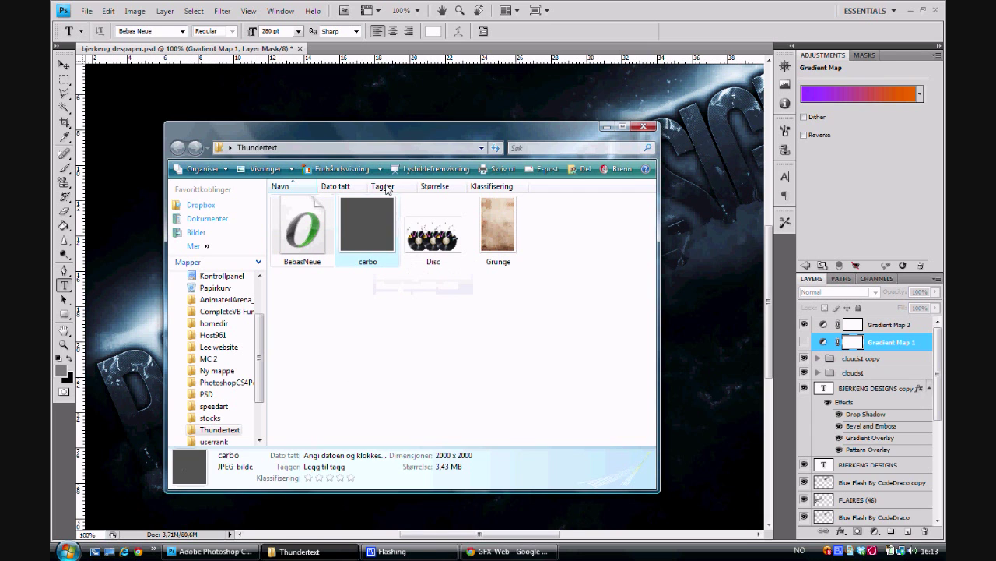
{"action": "left_click", "coordinate": [377, 106]}
{"action": "right_click", "coordinate": [377, 47]}
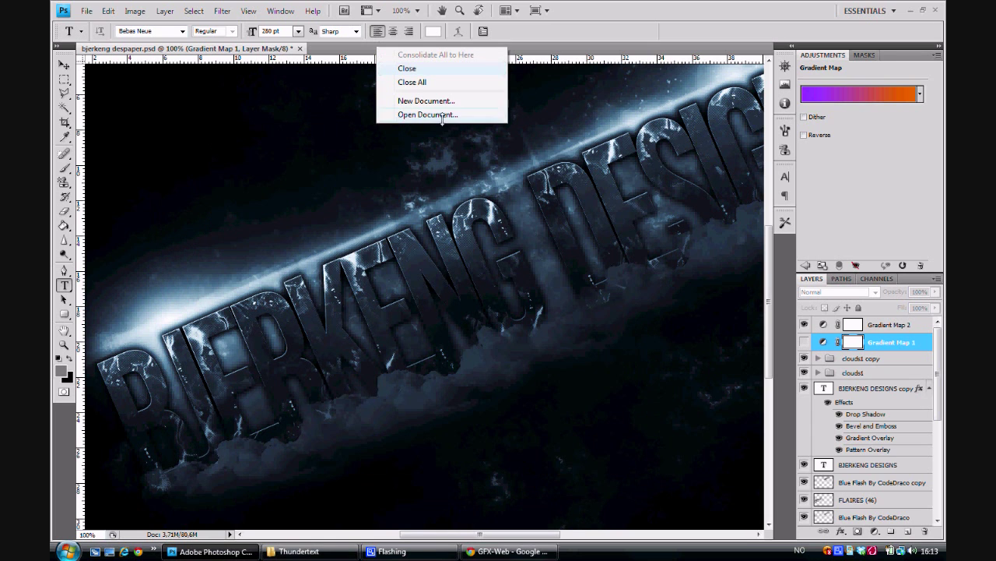
{"action": "left_click", "coordinate": [426, 114]}
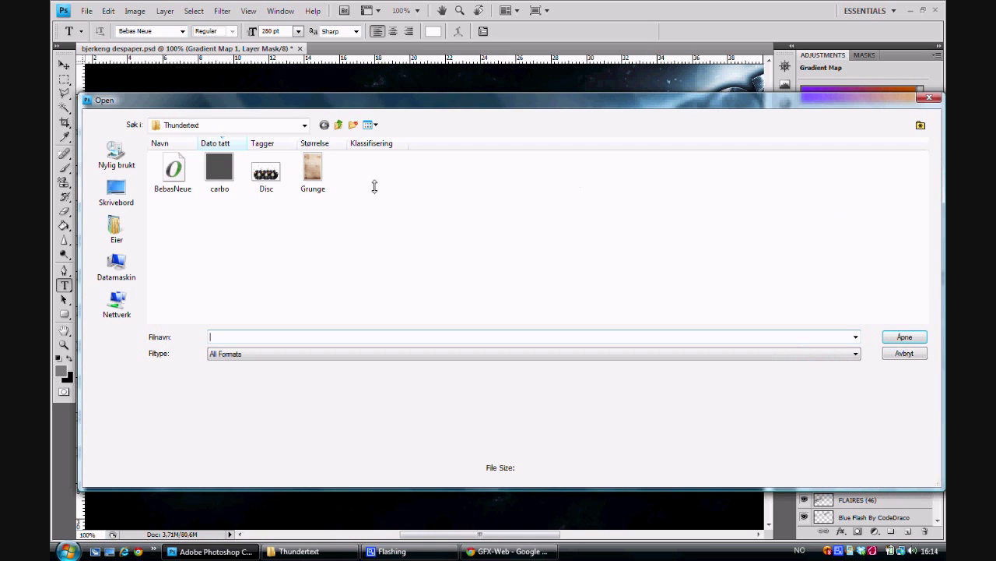
{"action": "left_click", "coordinate": [220, 173]}
{"action": "double_click", "coordinate": [222, 173]}
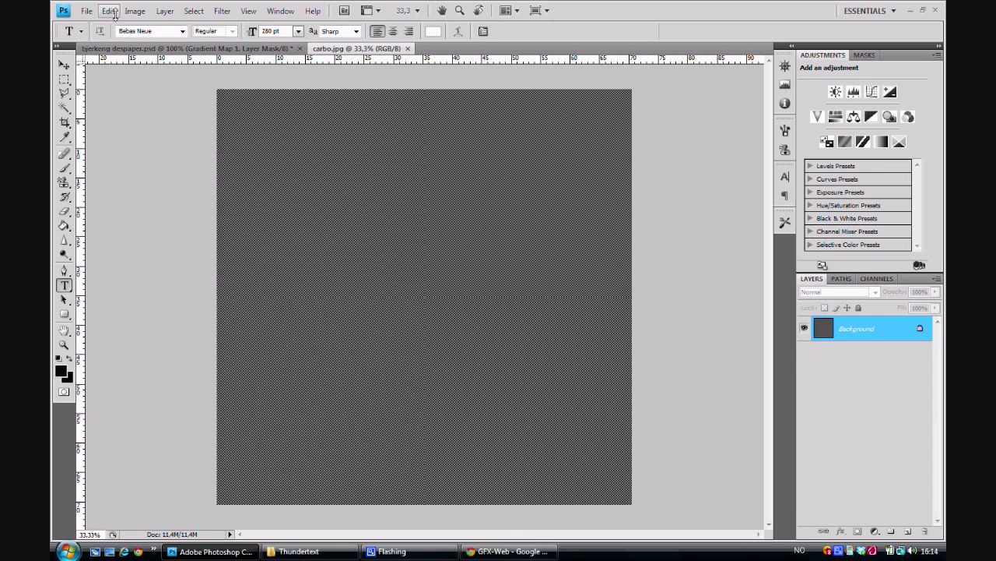
Define the carbo image as a pattern named carbo.jpg.
{"action": "left_click", "coordinate": [110, 11]}
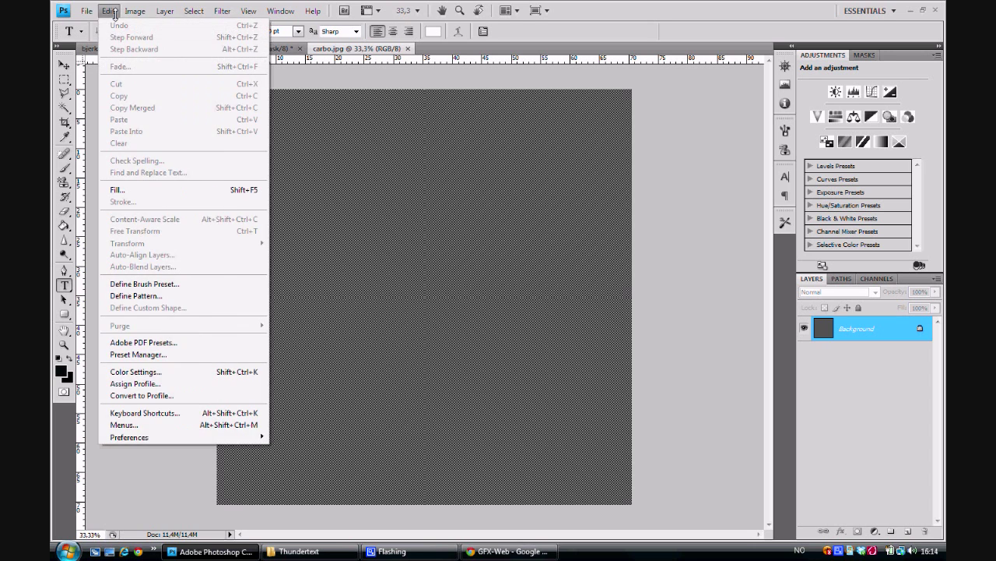
{"action": "left_click", "coordinate": [180, 294]}
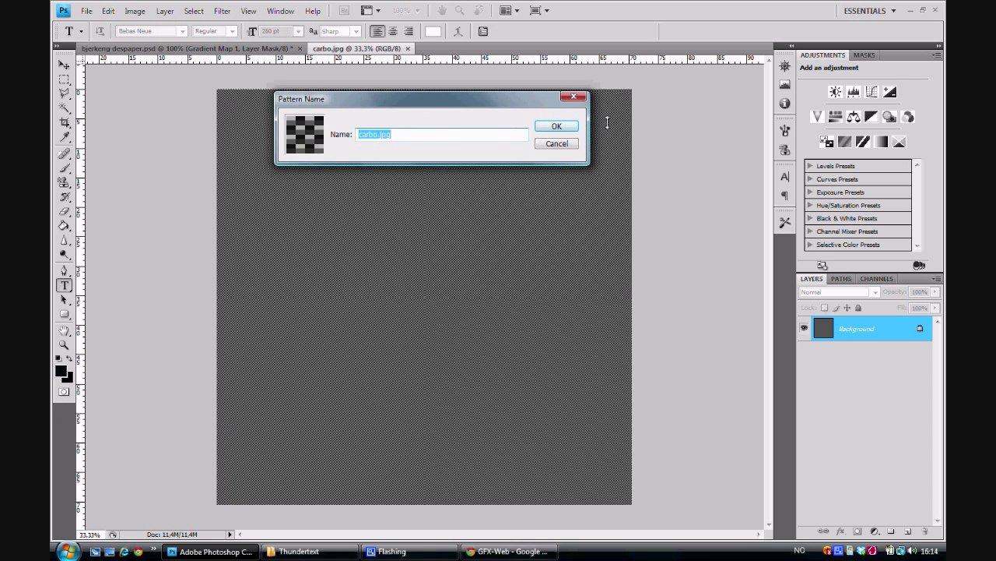
{"action": "left_click", "coordinate": [557, 125]}
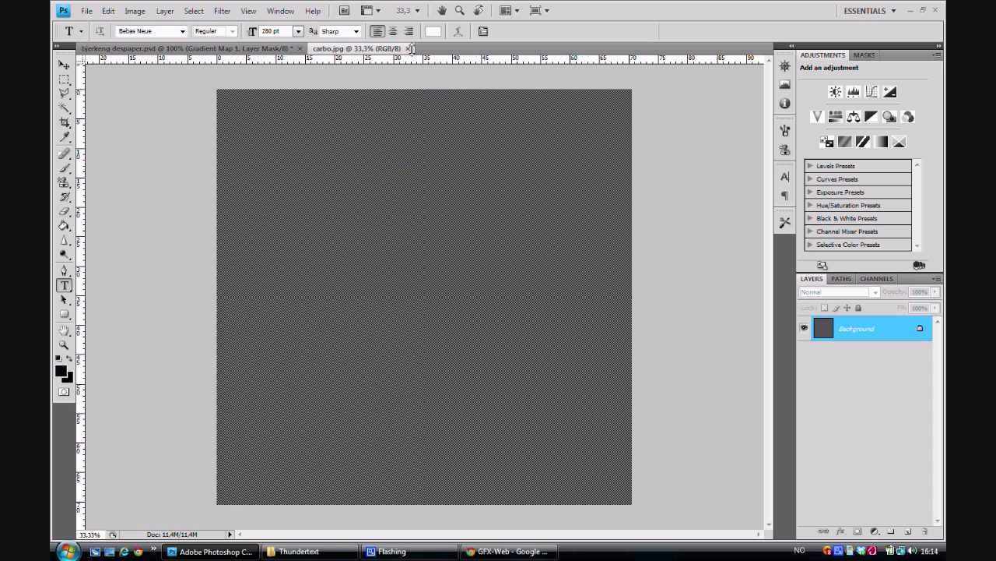
Create a new 800×500 px document and fill its canvas with black.
{"action": "right_click", "coordinate": [411, 48]}
{"action": "left_click", "coordinate": [456, 102]}
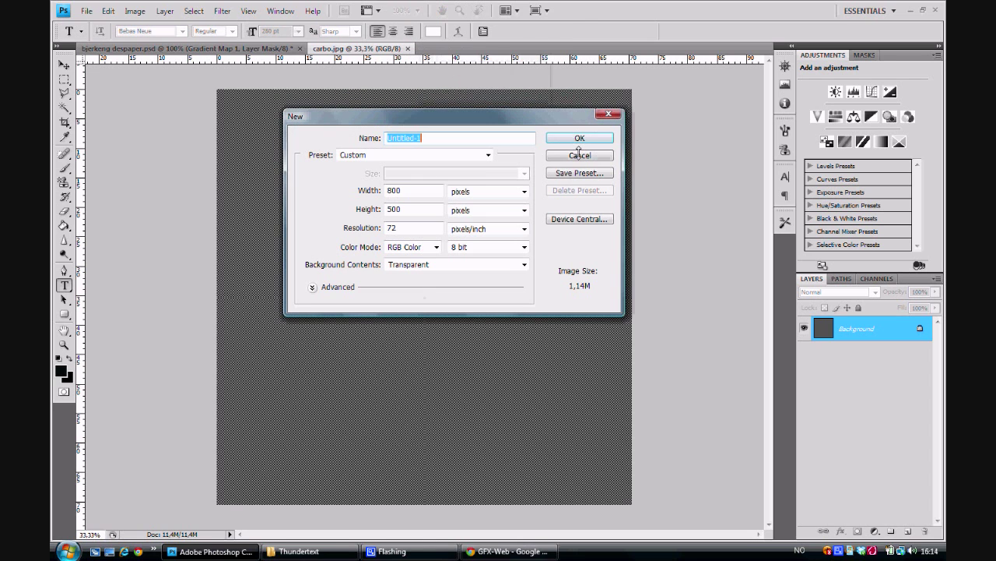
{"action": "left_click", "coordinate": [439, 191]}
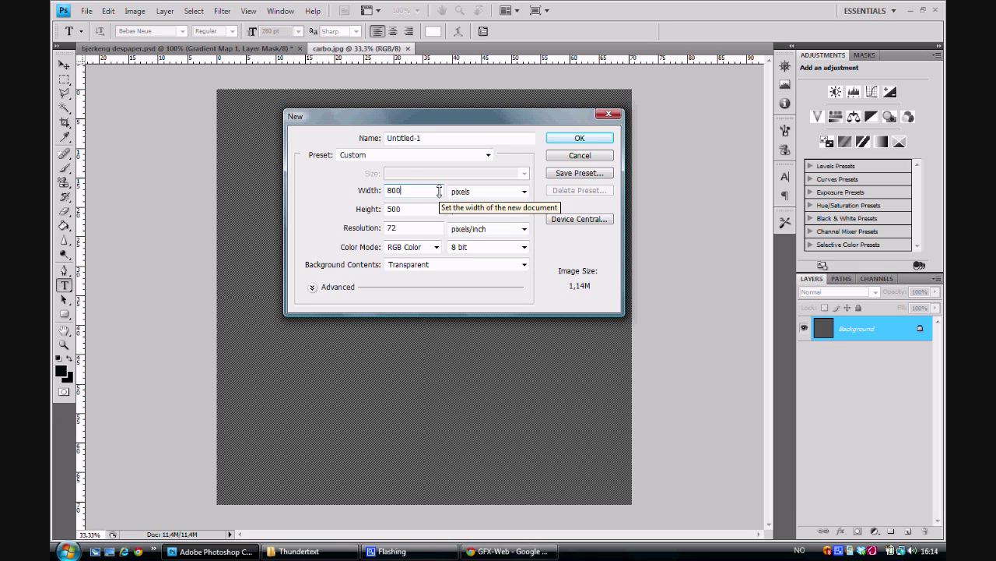
{"action": "left_click", "coordinate": [580, 136]}
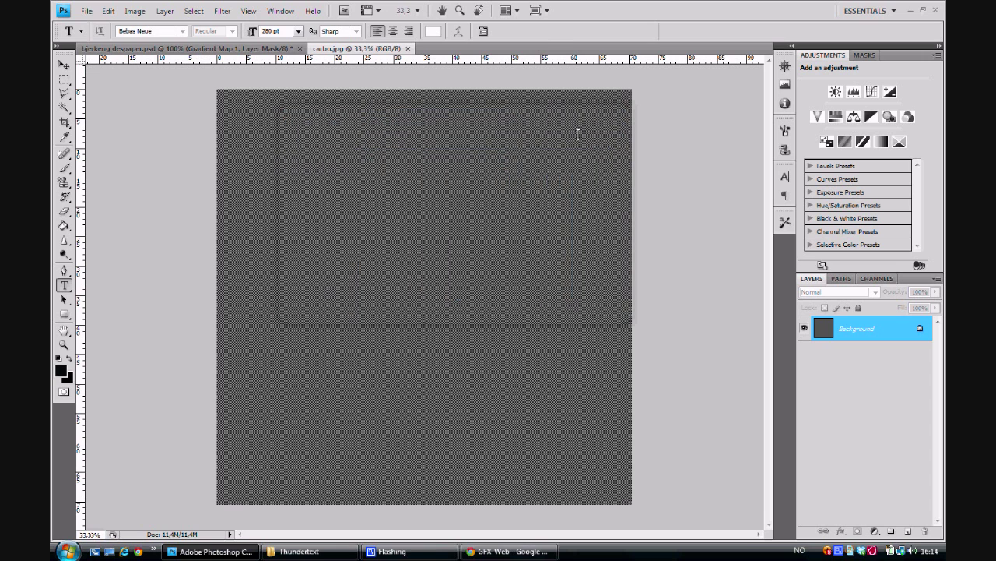
{"action": "left_click", "coordinate": [66, 225]}
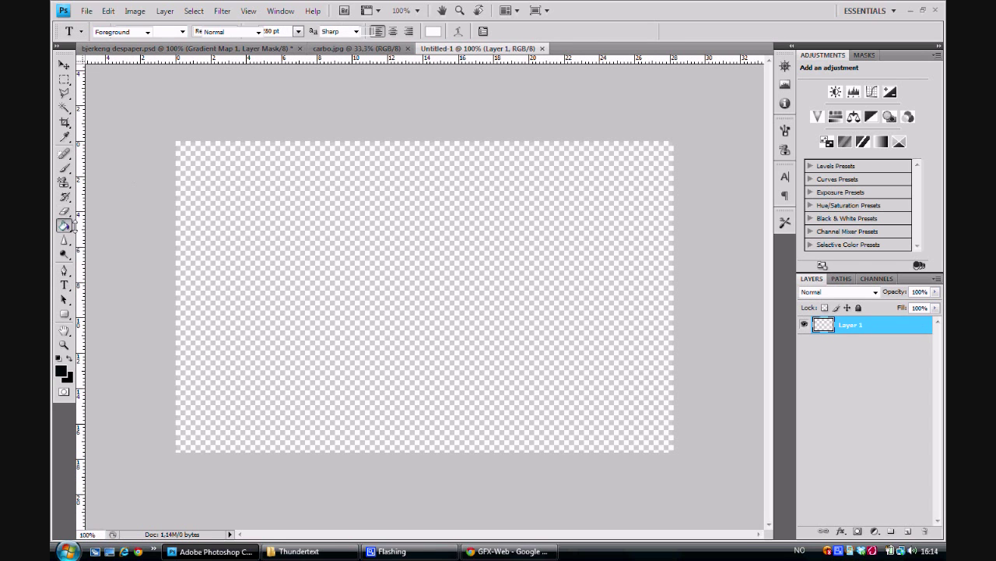
{"action": "left_click", "coordinate": [237, 247]}
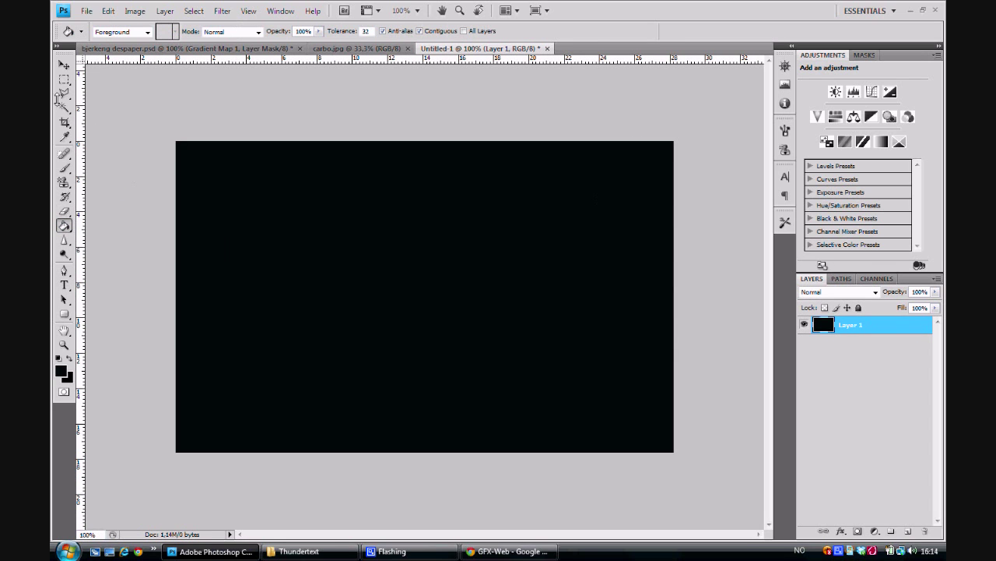
Type the word TEXTAS on the canvas's left side and select it.
{"action": "left_click", "coordinate": [65, 79]}
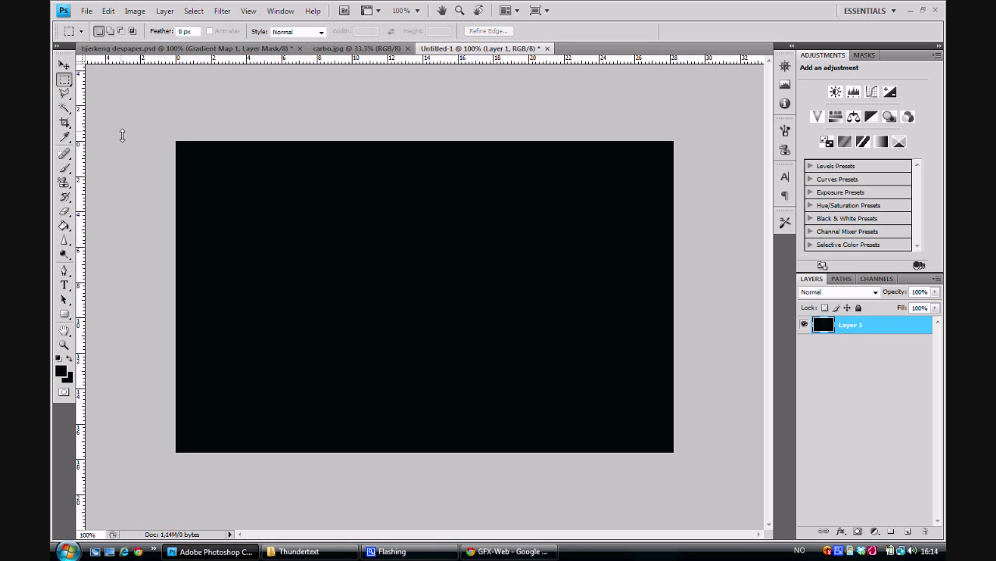
{"action": "left_click", "coordinate": [65, 285]}
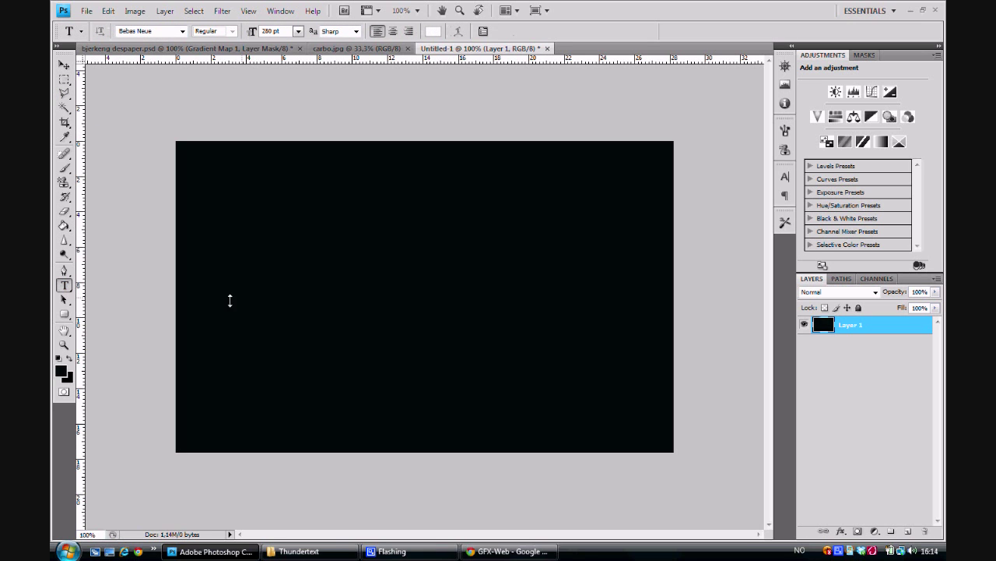
{"action": "left_click", "coordinate": [205, 300]}
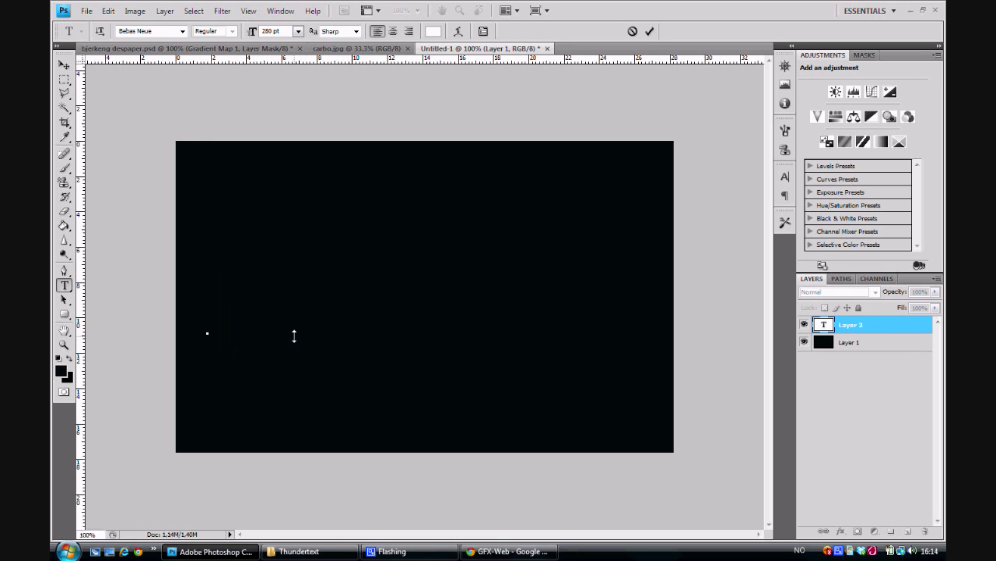
{"action": "type", "text": "TEXT"}
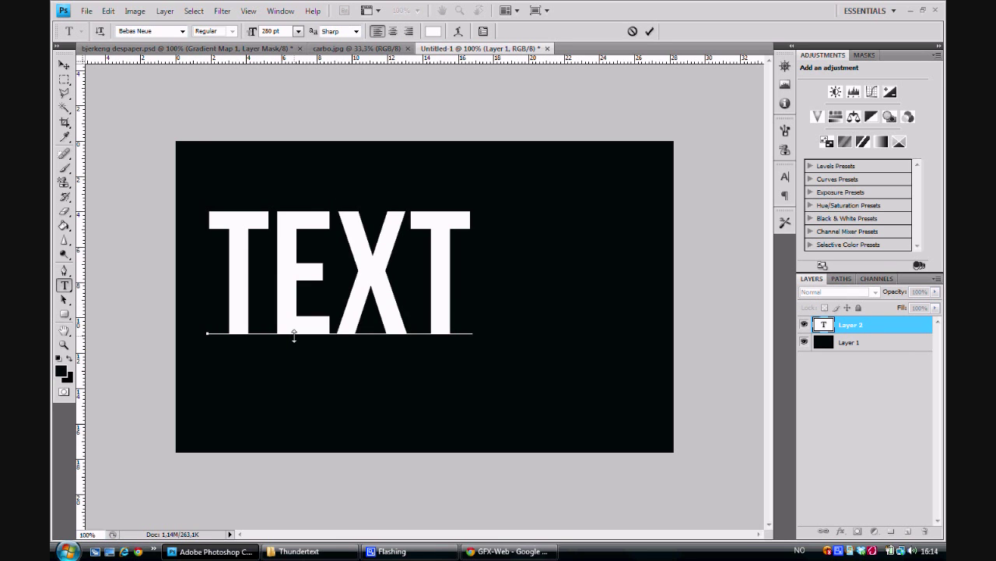
{"action": "type", "text": "AS"}
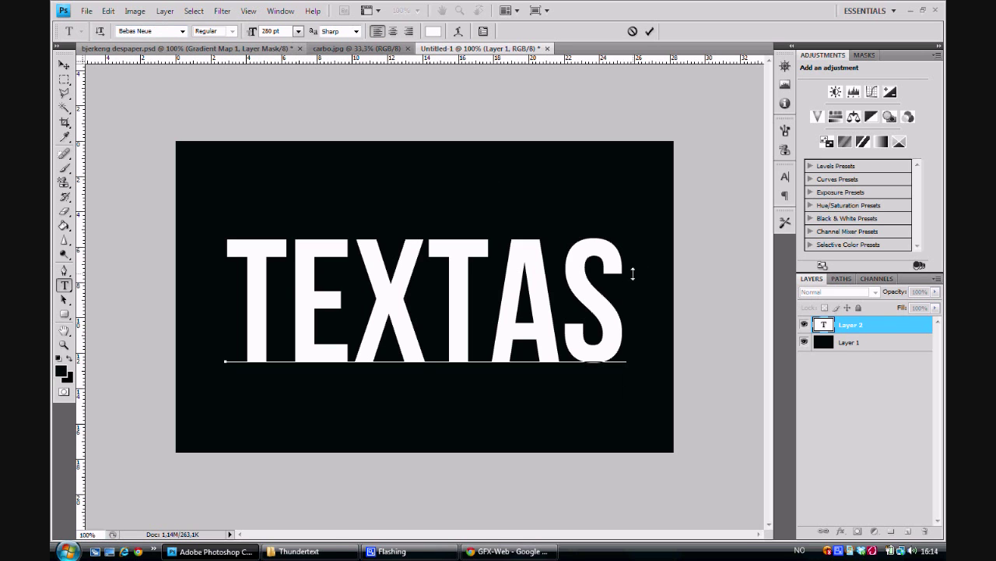
{"action": "left_click_drag", "start_coordinate": [633, 273], "coordinate": [213, 278]}
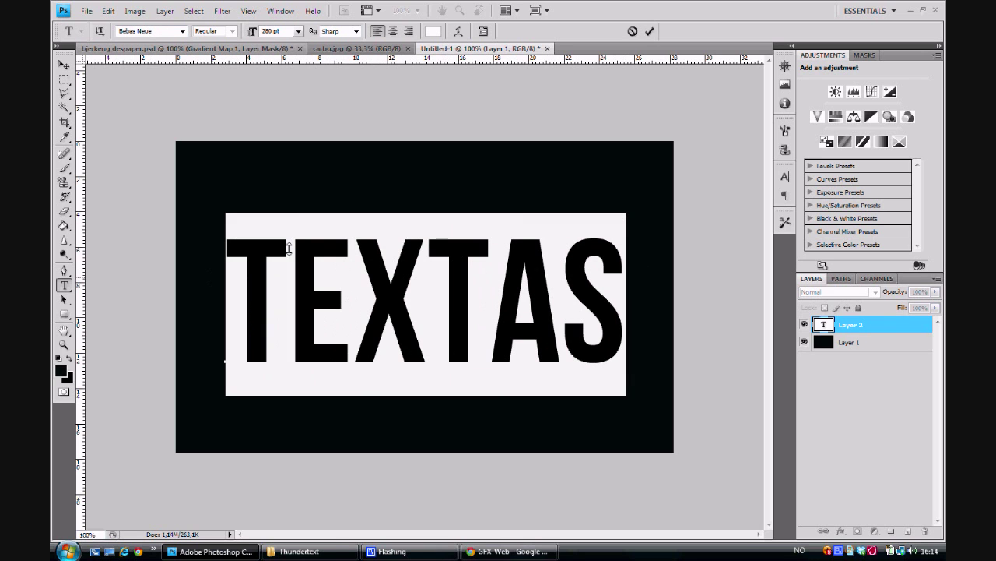
Commit TEXTAS, set its layer to Overlay blending and duplicate it.
{"action": "left_click", "coordinate": [648, 32]}
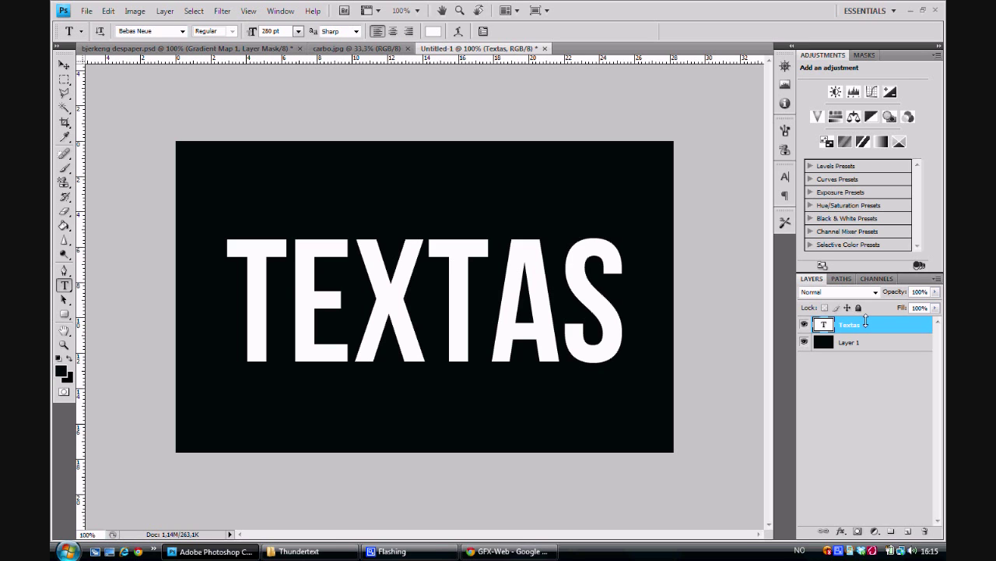
{"action": "left_click", "coordinate": [873, 291]}
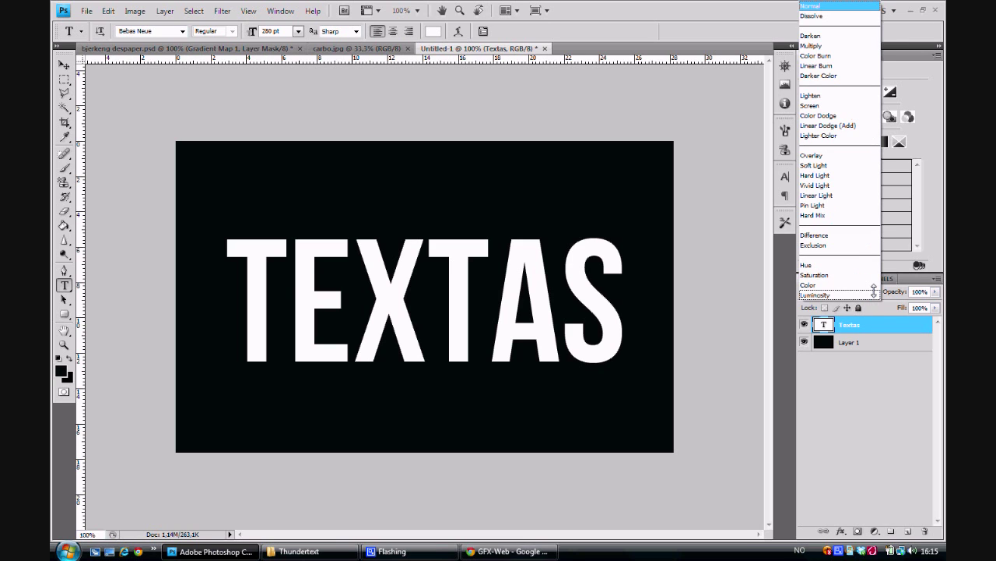
{"action": "left_click", "coordinate": [847, 155]}
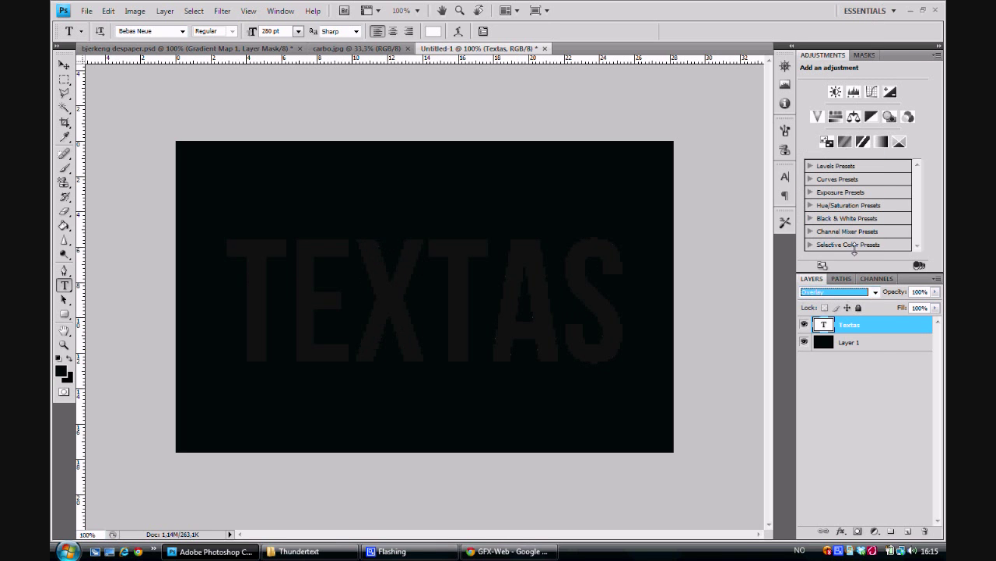
{"action": "right_click", "coordinate": [874, 324]}
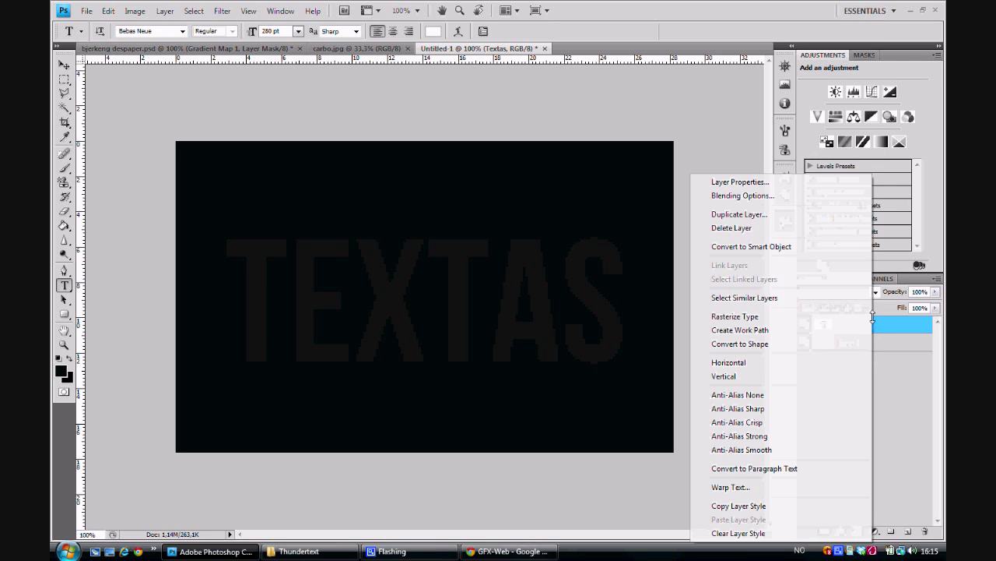
{"action": "left_click", "coordinate": [762, 213]}
{"action": "left_click", "coordinate": [601, 172]}
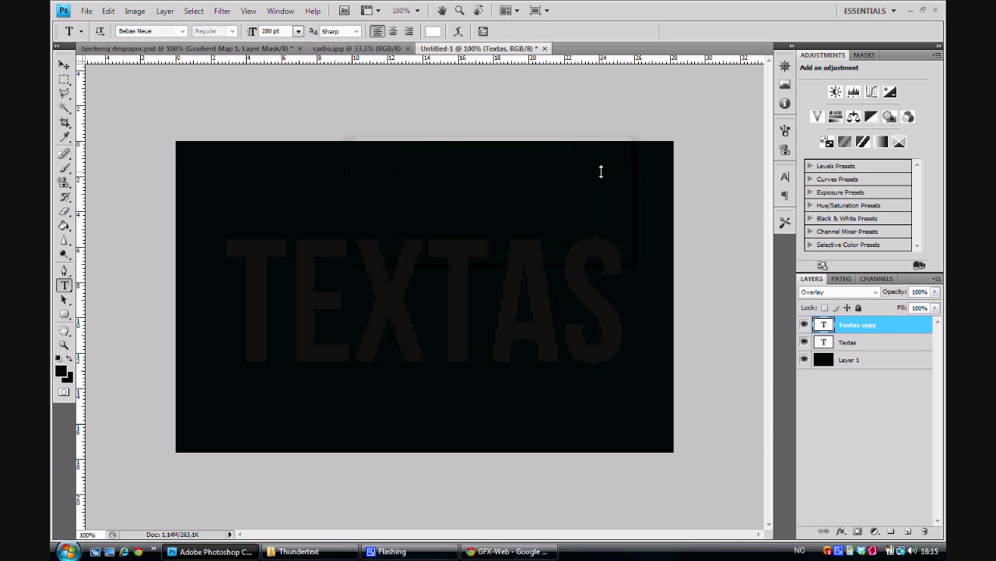
Discard the stray empty type layer and open Blending Options for Textas copy.
{"action": "left_click", "coordinate": [601, 171]}
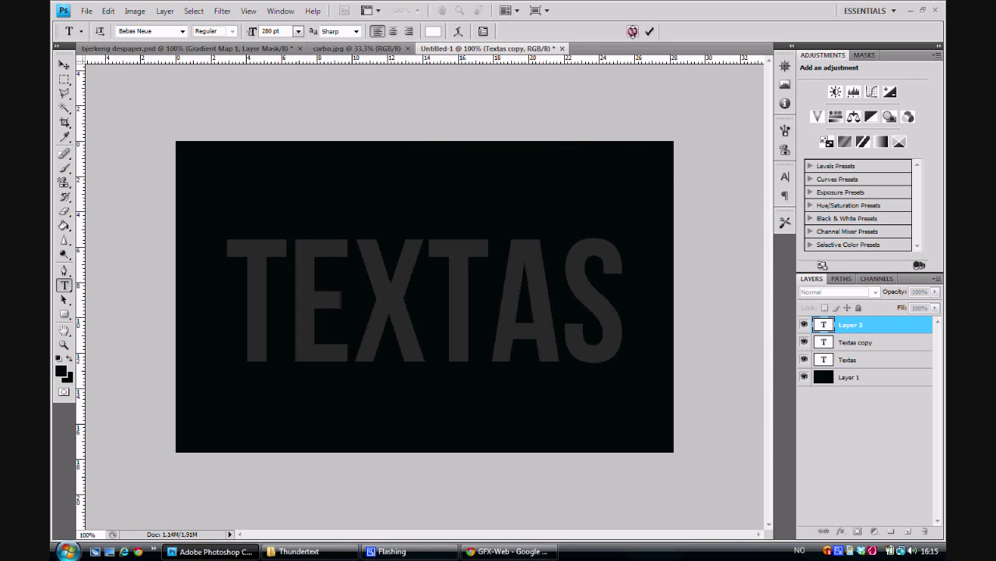
{"action": "left_click", "coordinate": [632, 32]}
{"action": "right_click", "coordinate": [874, 324]}
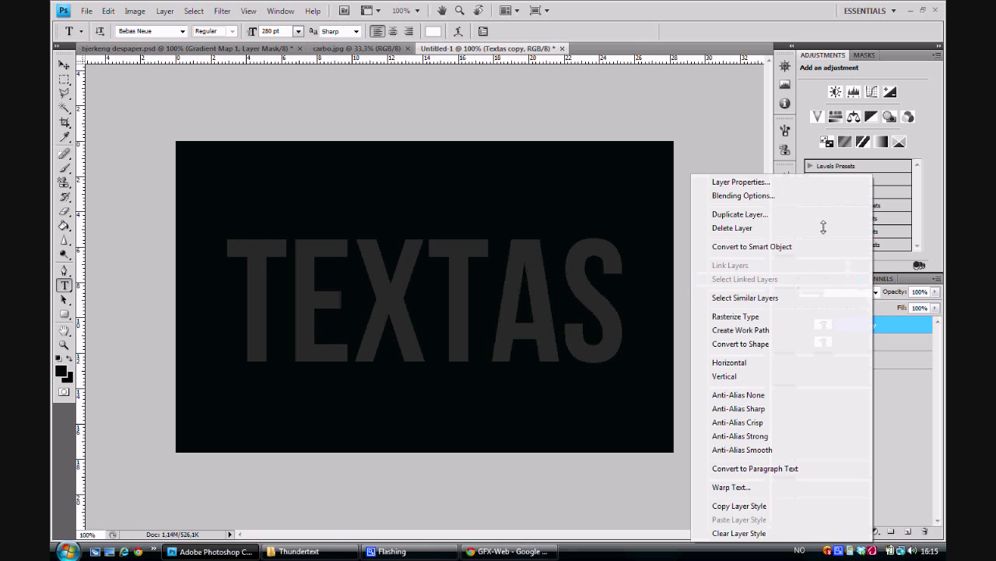
{"action": "left_click", "coordinate": [807, 195]}
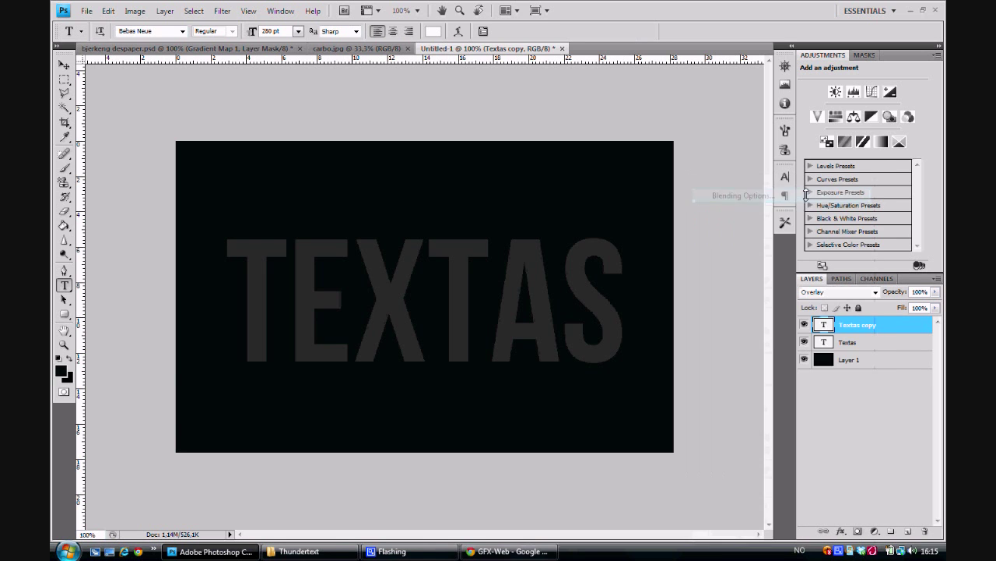
Enable Drop Shadow with opacity 100%, distance 0 px, spread 22% and size 16 px.
{"action": "left_click_drag", "start_coordinate": [641, 101], "coordinate": [780, 108]}
{"action": "left_click", "coordinate": [677, 158]}
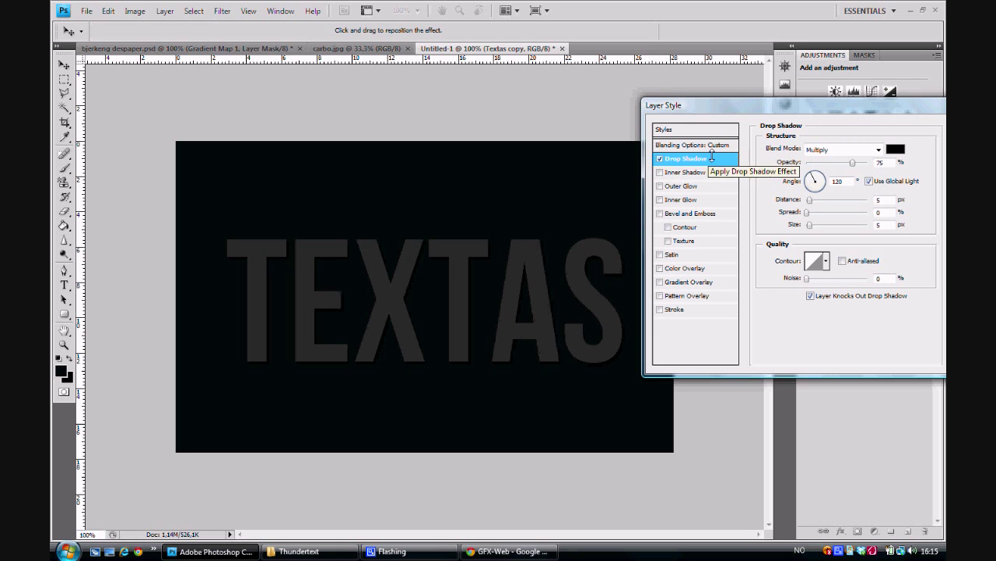
{"action": "left_click", "coordinate": [852, 163]}
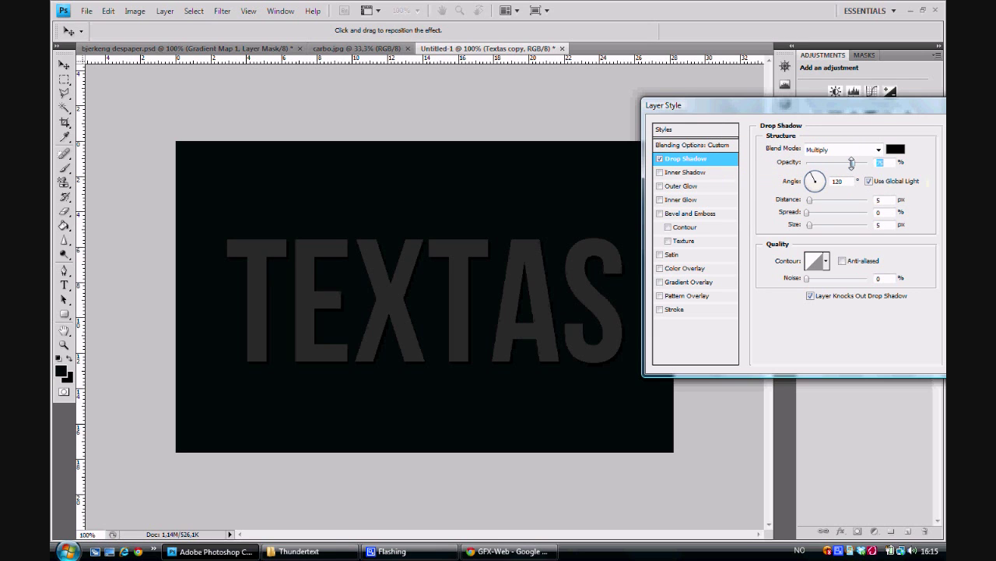
{"action": "left_click_drag", "start_coordinate": [852, 163], "coordinate": [868, 163]}
{"action": "left_click_drag", "start_coordinate": [809, 200], "coordinate": [807, 201]}
{"action": "left_click", "coordinate": [812, 212]}
{"action": "left_click", "coordinate": [810, 224]}
{"action": "type", "text": "16"}
Enable Bevel and Emboss with 1% depth and 100% highlight and shadow opacity.
{"action": "left_click", "coordinate": [660, 213]}
{"action": "left_click", "coordinate": [689, 214]}
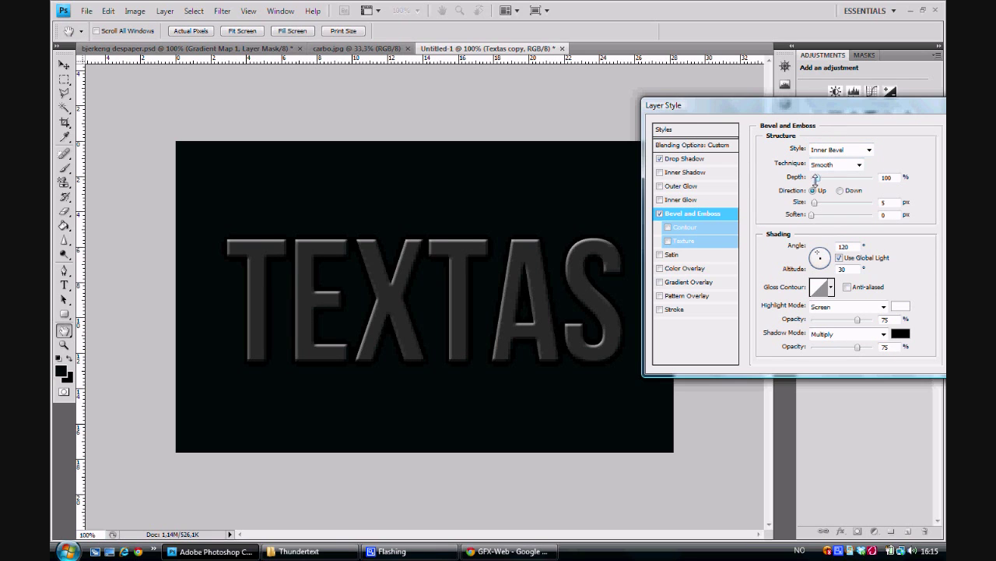
{"action": "left_click_drag", "start_coordinate": [819, 178], "coordinate": [747, 205]}
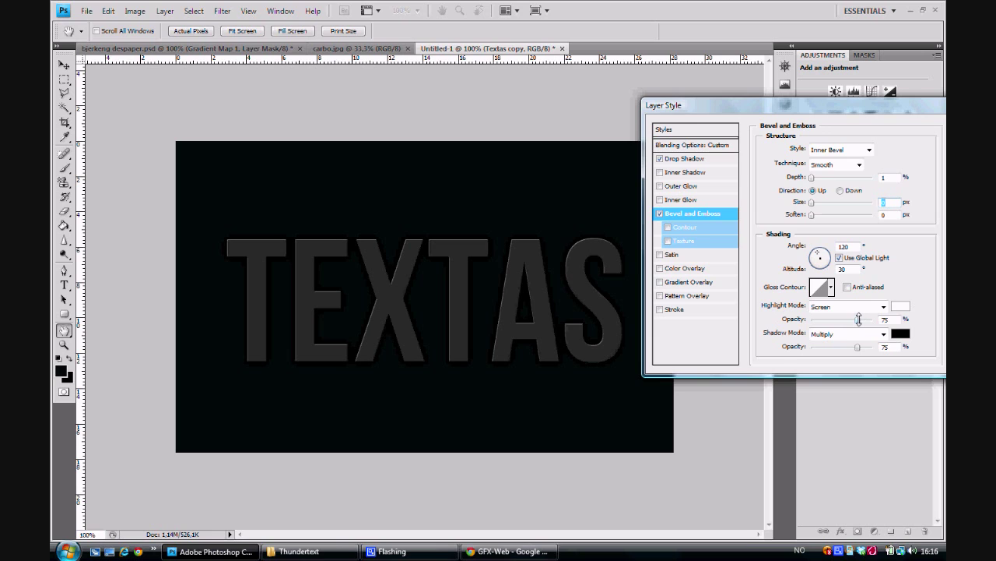
{"action": "left_click_drag", "start_coordinate": [863, 319], "coordinate": [887, 319]}
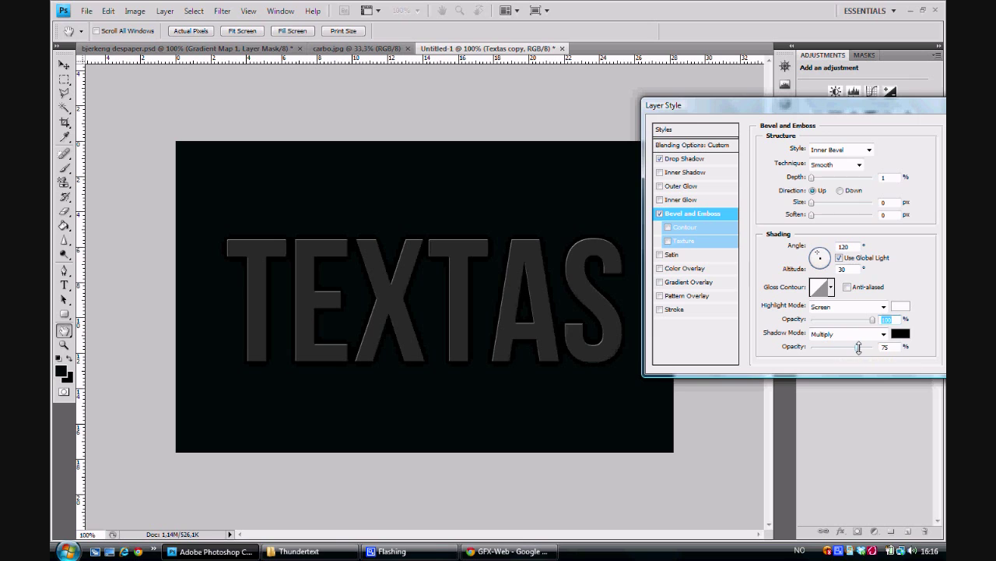
{"action": "left_click_drag", "start_coordinate": [859, 347], "coordinate": [873, 347]}
Enable Gradient Overlay in Overlay mode and check its black-to-white gradient.
{"action": "left_click", "coordinate": [703, 282]}
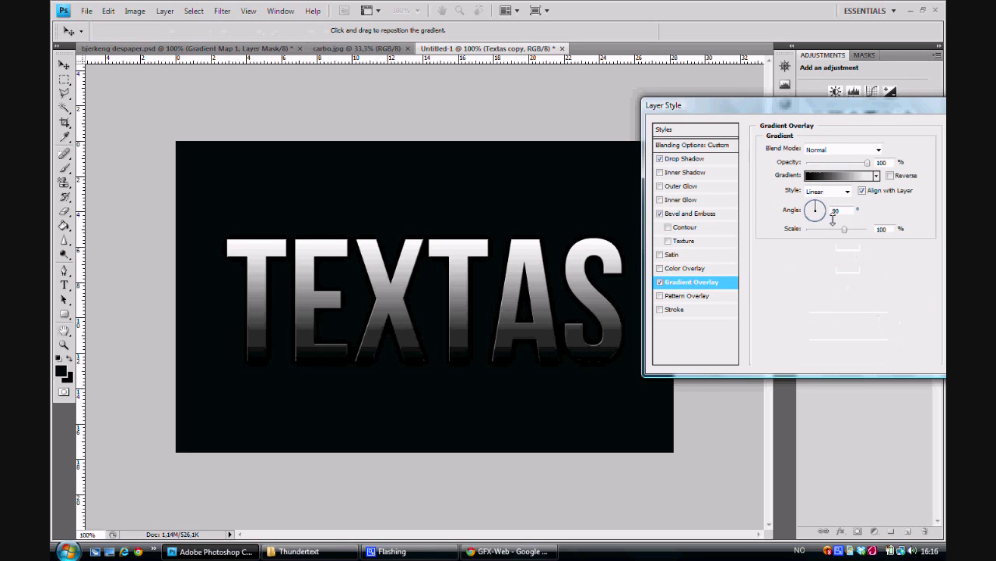
{"action": "left_click", "coordinate": [838, 151]}
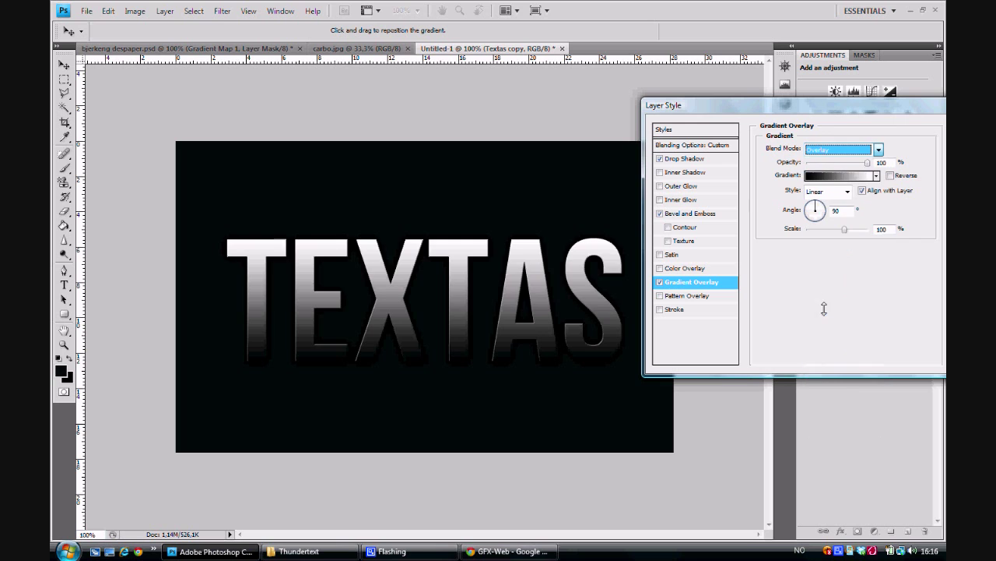
{"action": "key", "text": "Tab"}
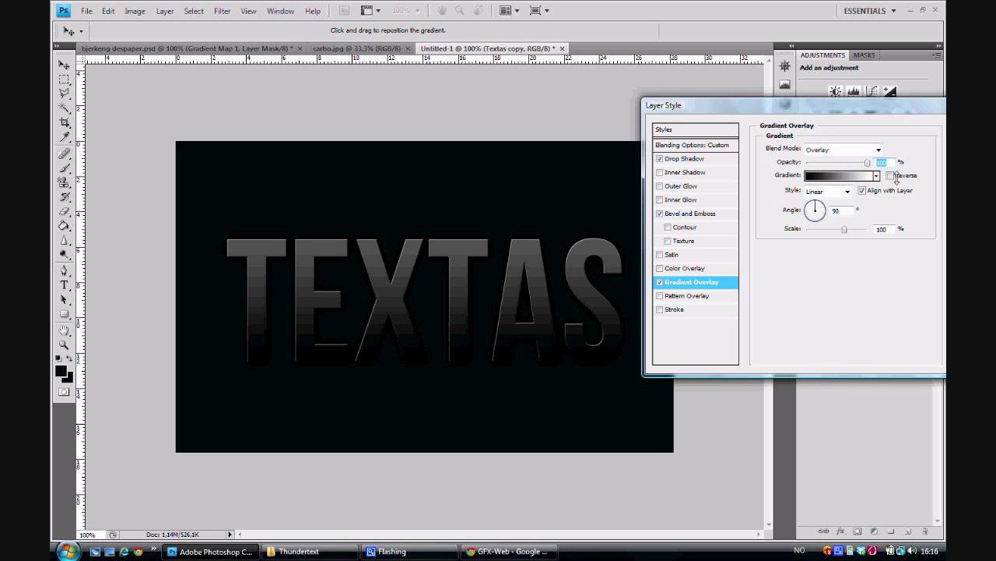
{"action": "left_click", "coordinate": [810, 176]}
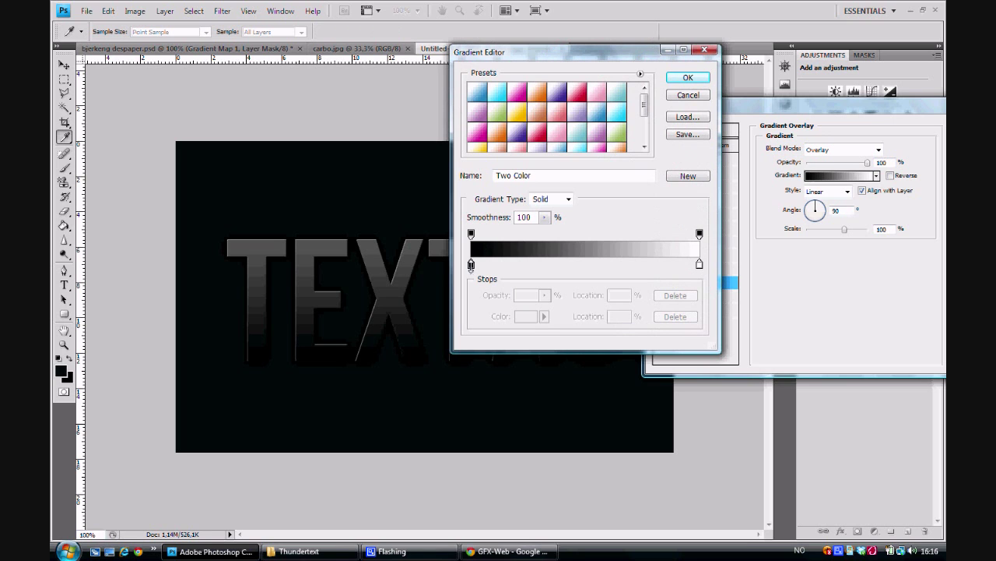
{"action": "left_click", "coordinate": [673, 78]}
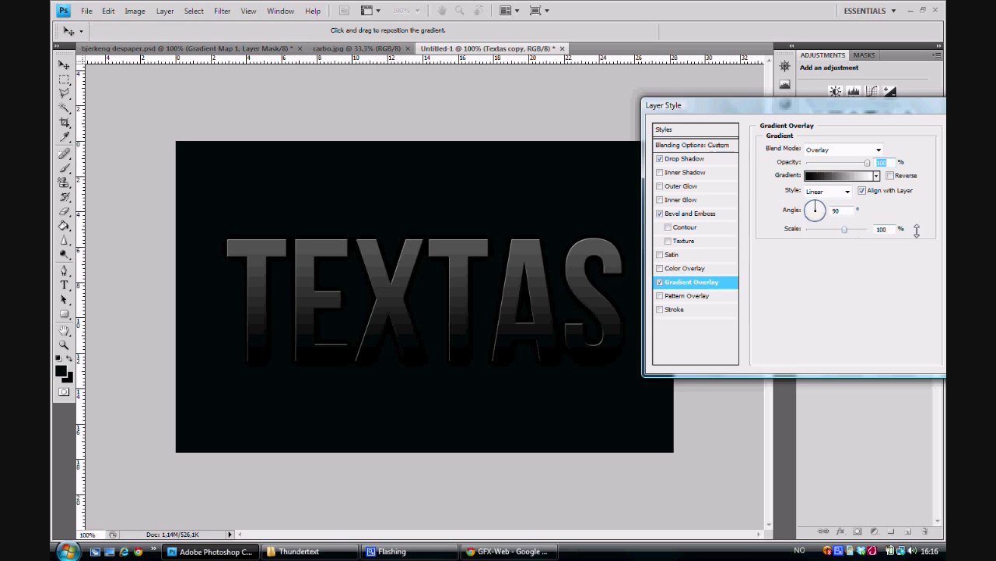
Set the gradient scale to 110% and switch on Pattern Overlay.
{"action": "left_click", "coordinate": [881, 229]}
{"action": "type", "text": "116"}
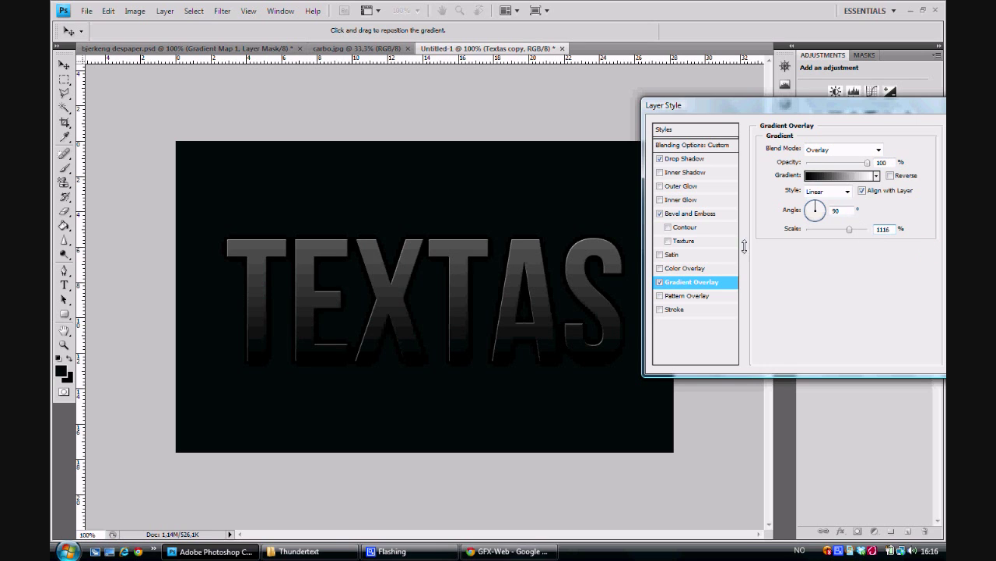
{"action": "left_click", "coordinate": [668, 292]}
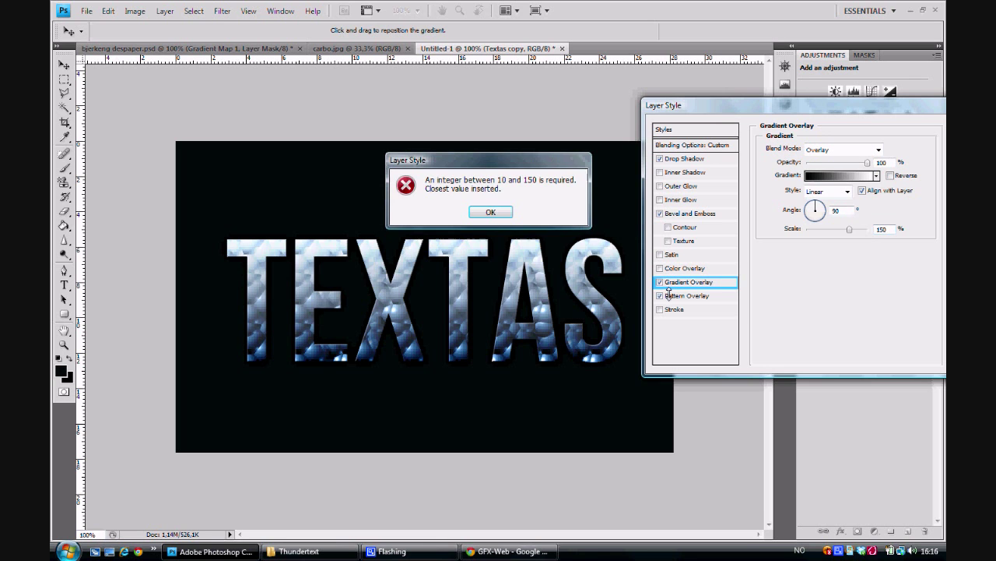
{"action": "left_click", "coordinate": [492, 211]}
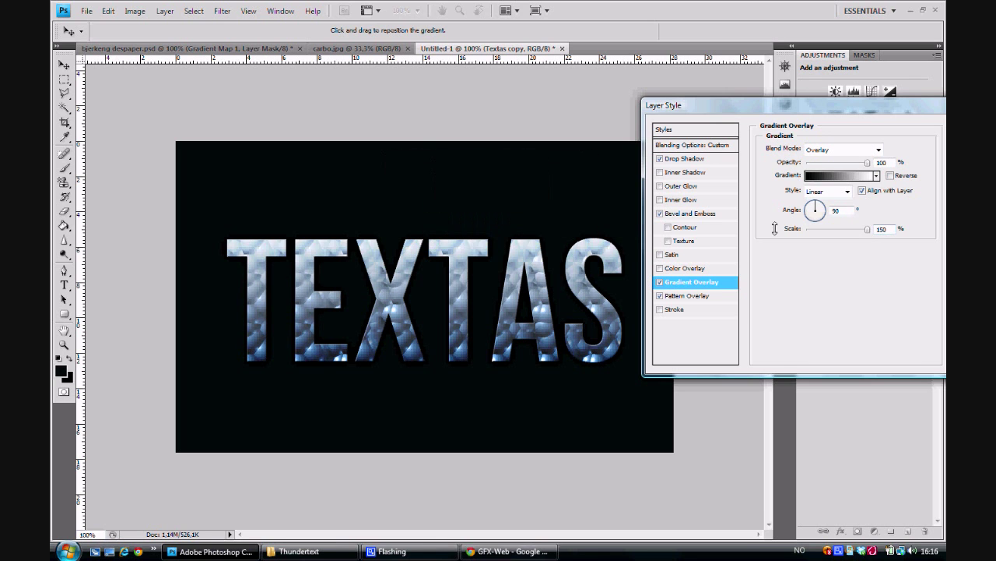
{"action": "left_click", "coordinate": [885, 229]}
{"action": "type", "text": "110"}
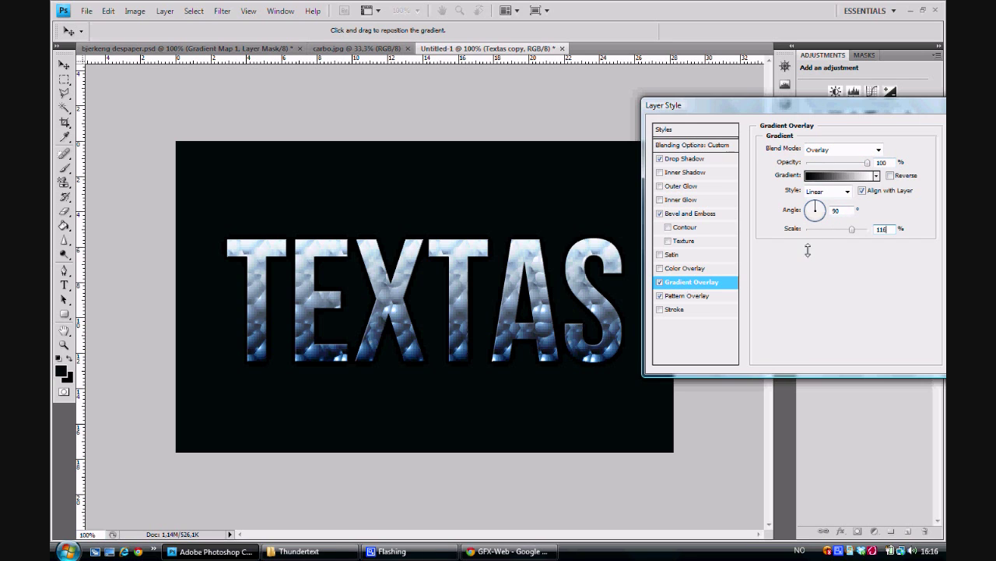
{"action": "left_click", "coordinate": [697, 285]}
Make the Pattern Overlay use the carbo pattern, Overlay mode, 26% opacity, then apply the style.
{"action": "left_click", "coordinate": [687, 293]}
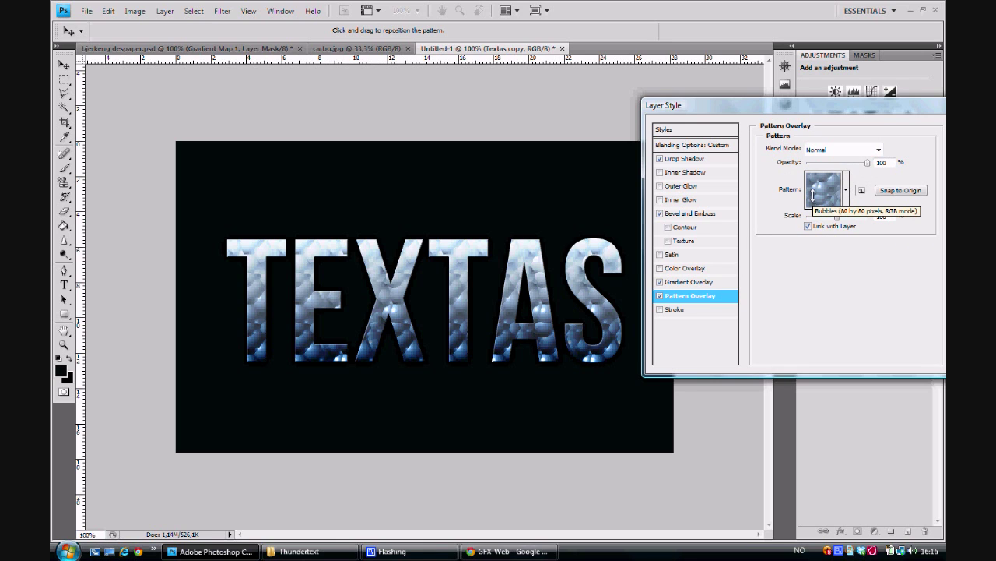
{"action": "left_click", "coordinate": [848, 149]}
{"action": "left_click", "coordinate": [849, 310]}
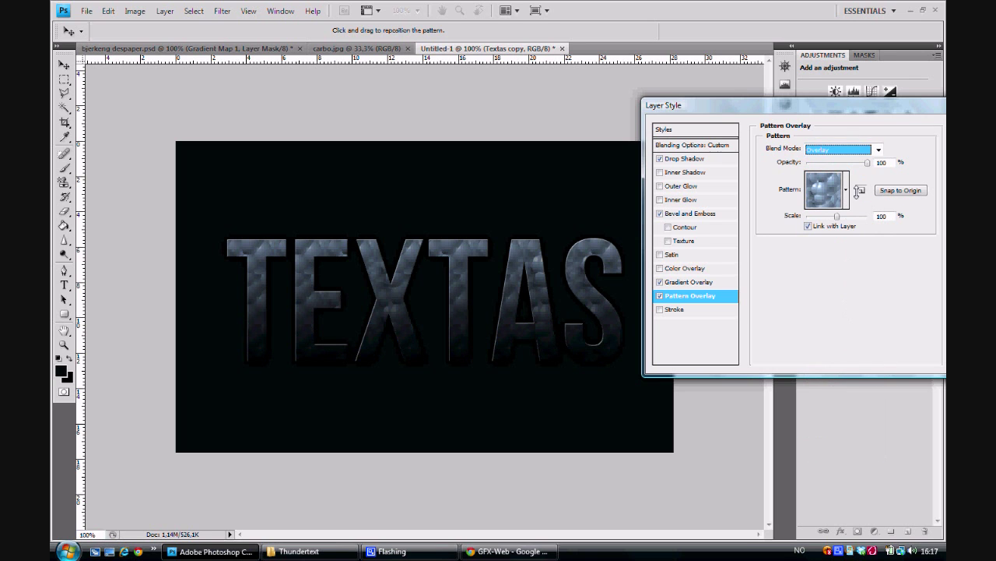
{"action": "left_click", "coordinate": [885, 162]}
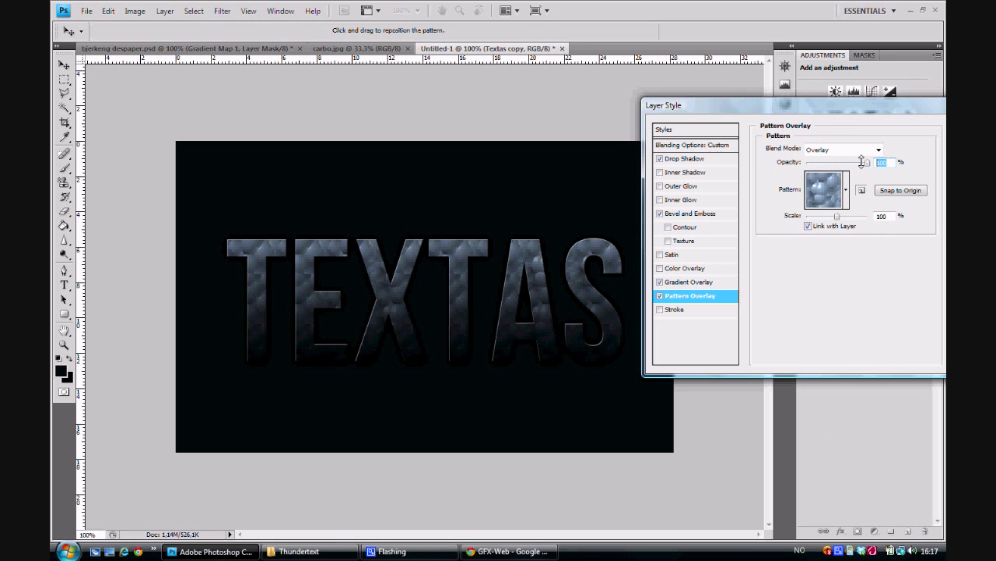
{"action": "left_click_drag", "start_coordinate": [863, 162], "coordinate": [822, 162]}
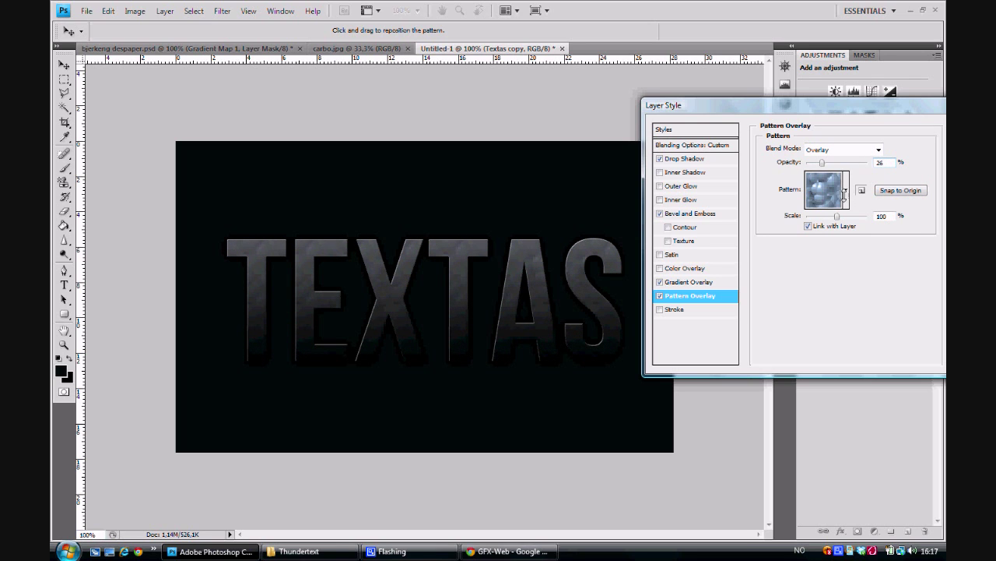
{"action": "left_click", "coordinate": [846, 191]}
{"action": "left_click", "coordinate": [882, 293]}
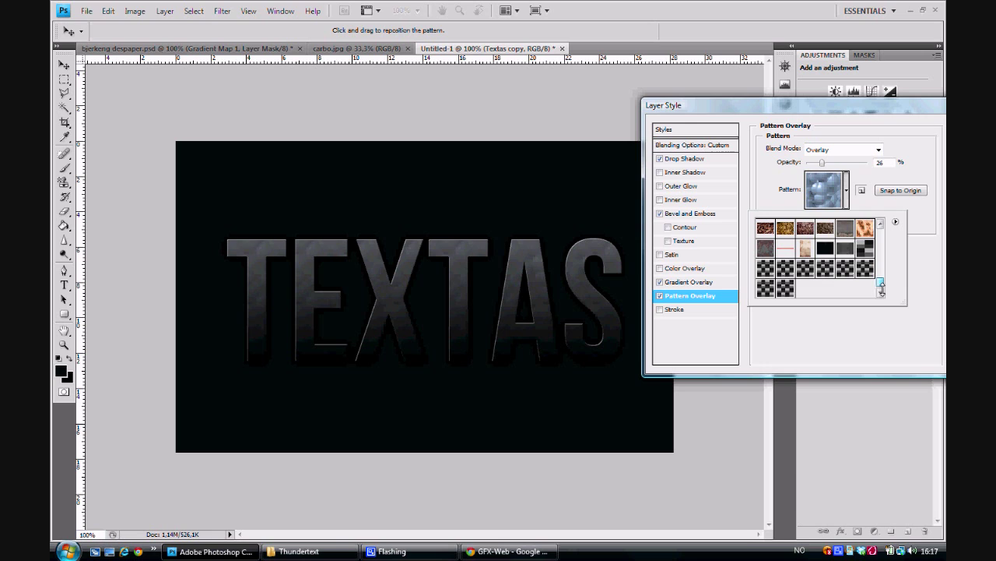
{"action": "left_click", "coordinate": [786, 288]}
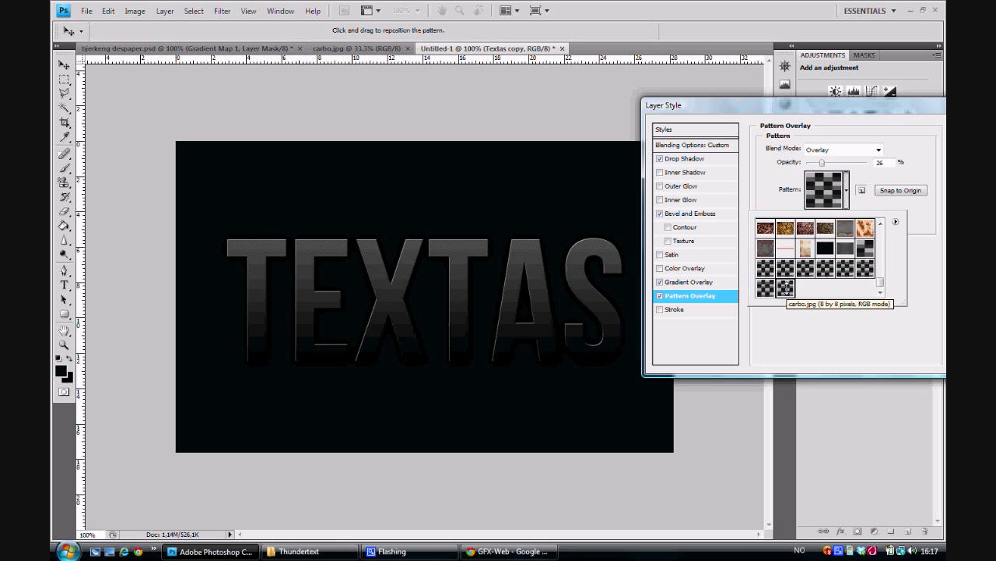
{"action": "left_click_drag", "start_coordinate": [835, 113], "coordinate": [750, 110]}
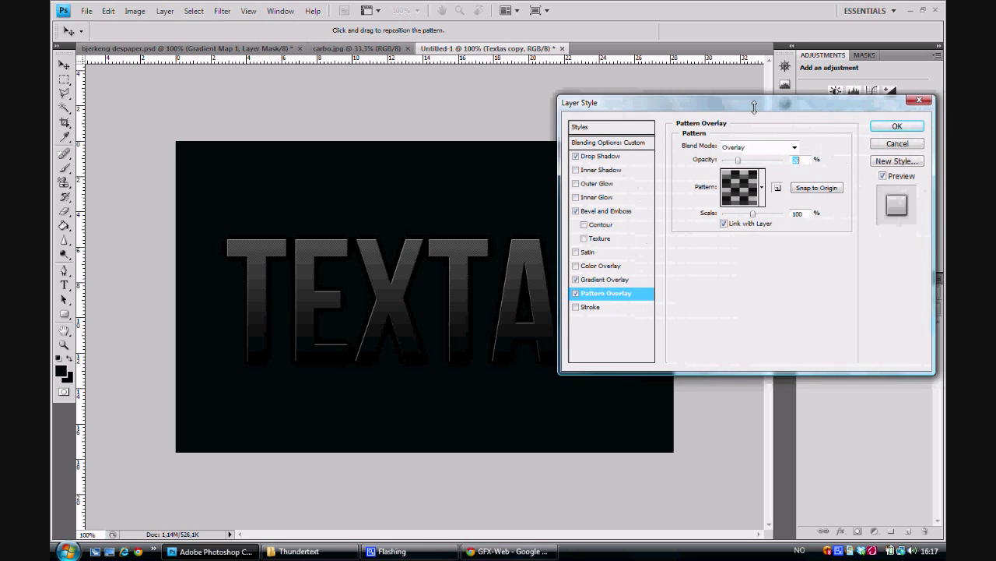
{"action": "left_click", "coordinate": [896, 127]}
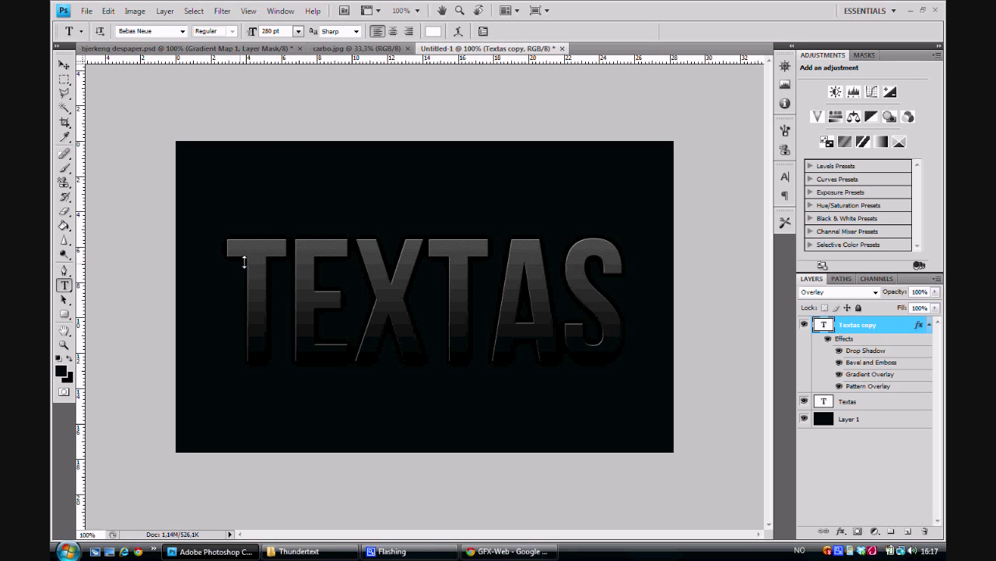
Place the Disc image and position it along the canvas bottom below TEXTAS.
{"action": "left_click", "coordinate": [86, 10]}
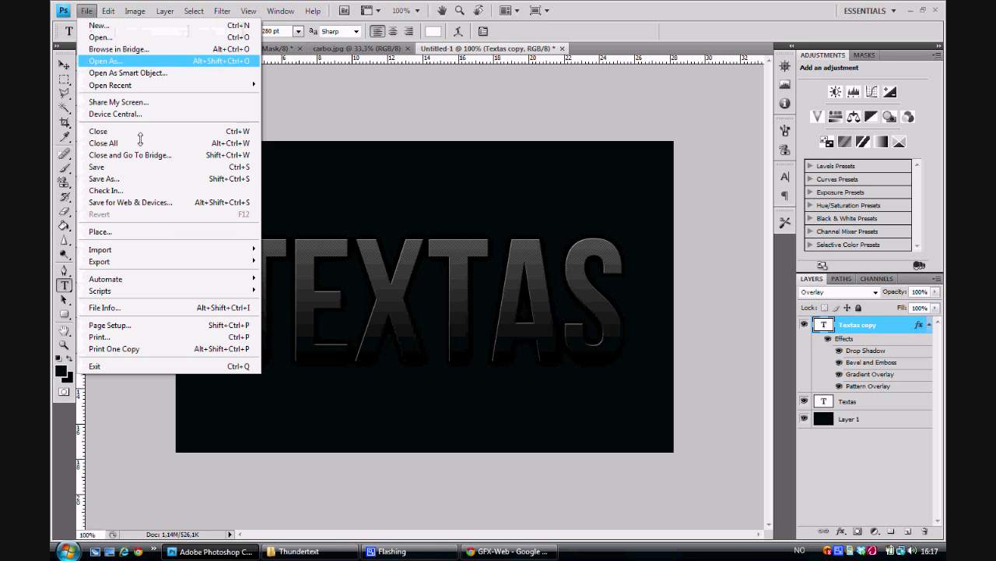
{"action": "left_click", "coordinate": [179, 231]}
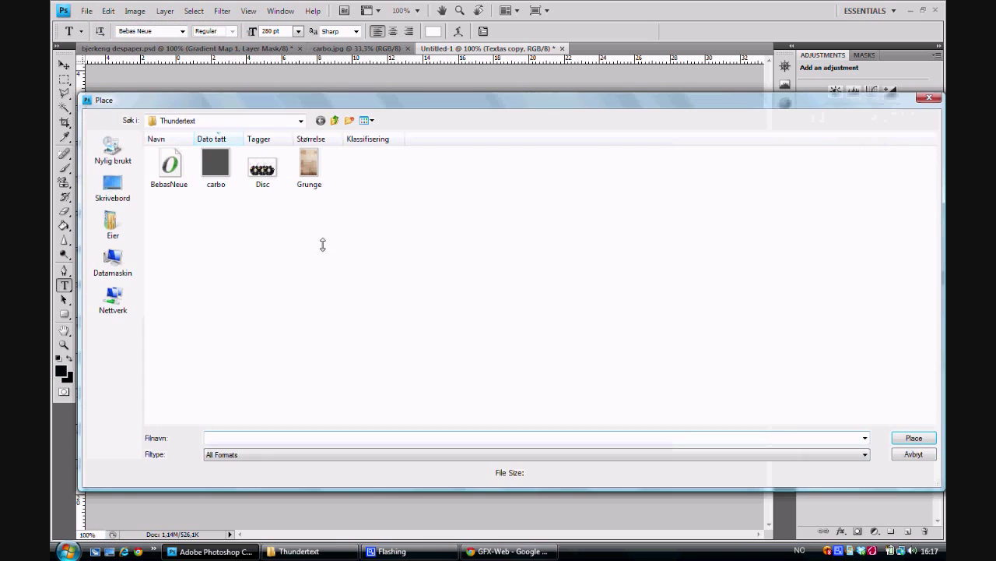
{"action": "left_click", "coordinate": [265, 170]}
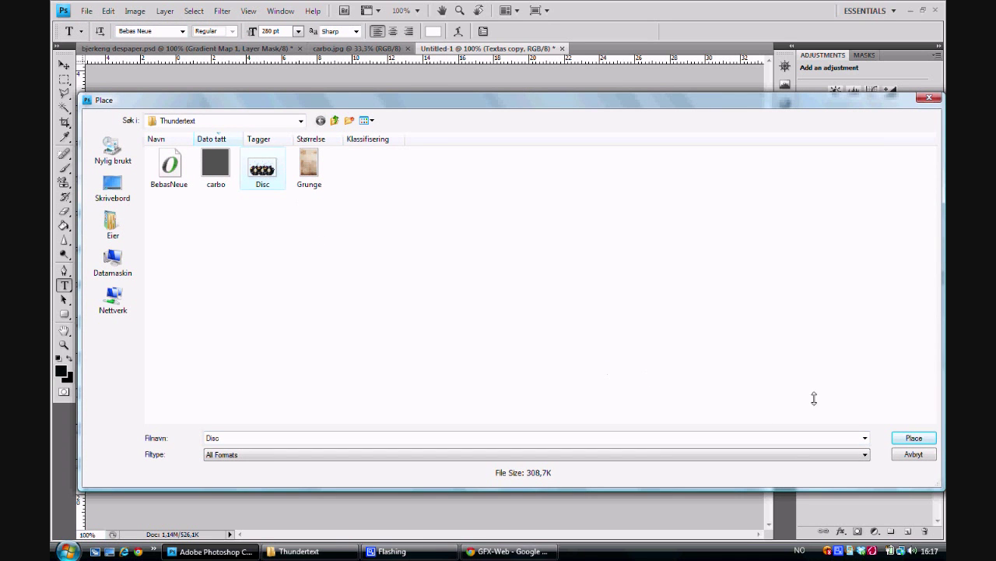
{"action": "left_click", "coordinate": [914, 438]}
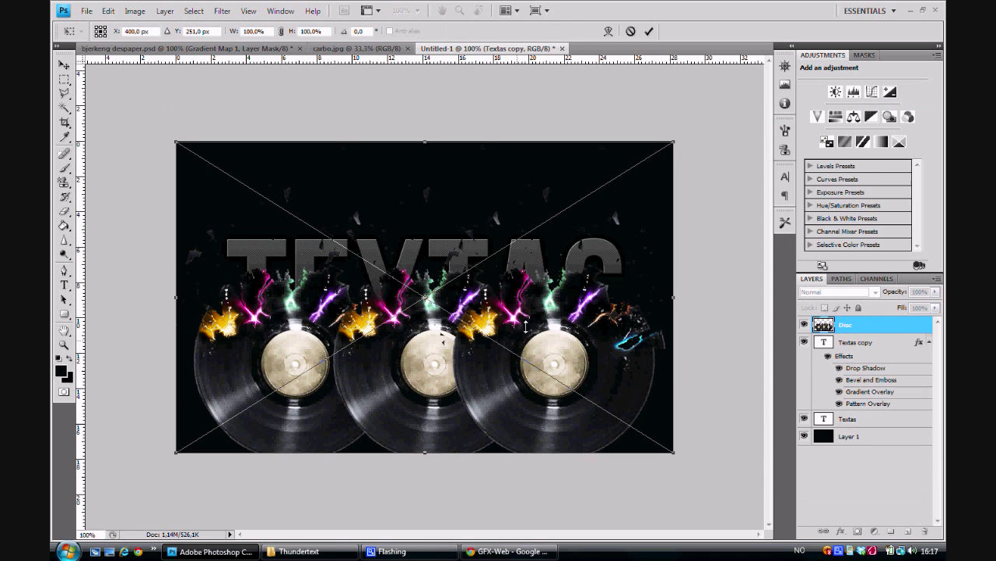
{"action": "left_click_drag", "start_coordinate": [621, 227], "coordinate": [623, 290]}
{"action": "key", "text": "Right"}
{"action": "key", "text": "Right"}
{"action": "key", "text": "Right"}
{"action": "key", "text": "Right"}
{"action": "key", "text": "Right"}
{"action": "key", "text": "Right"}
{"action": "key", "text": "Right"}
{"action": "key", "text": "Right"}
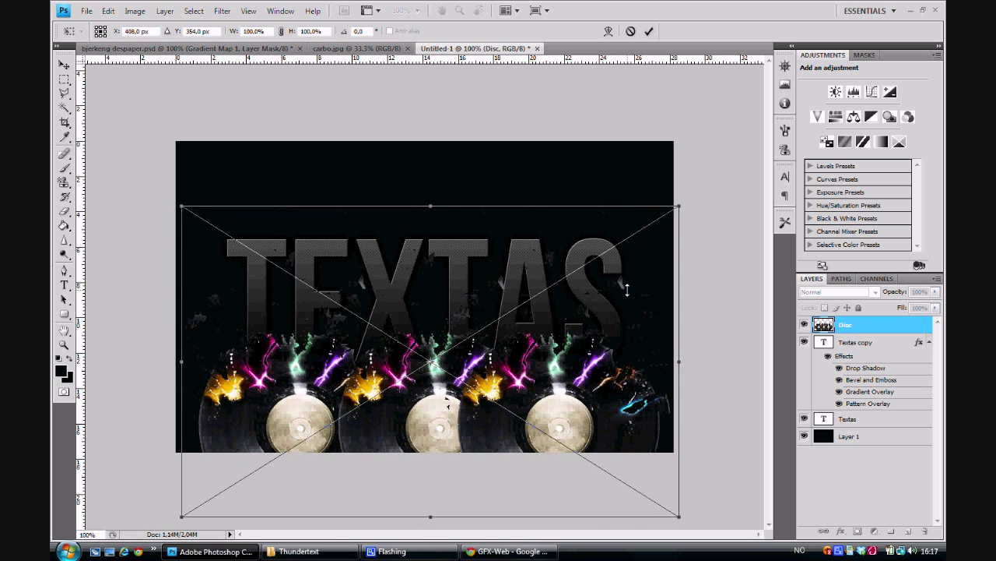
{"action": "left_click_drag", "start_coordinate": [626, 286], "coordinate": [626, 277]}
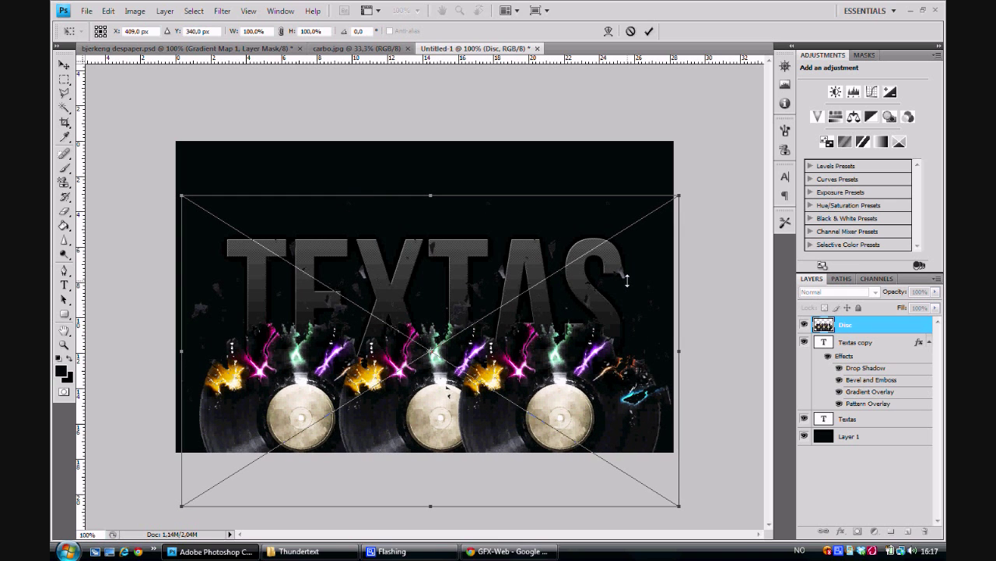
{"action": "left_click", "coordinate": [651, 31]}
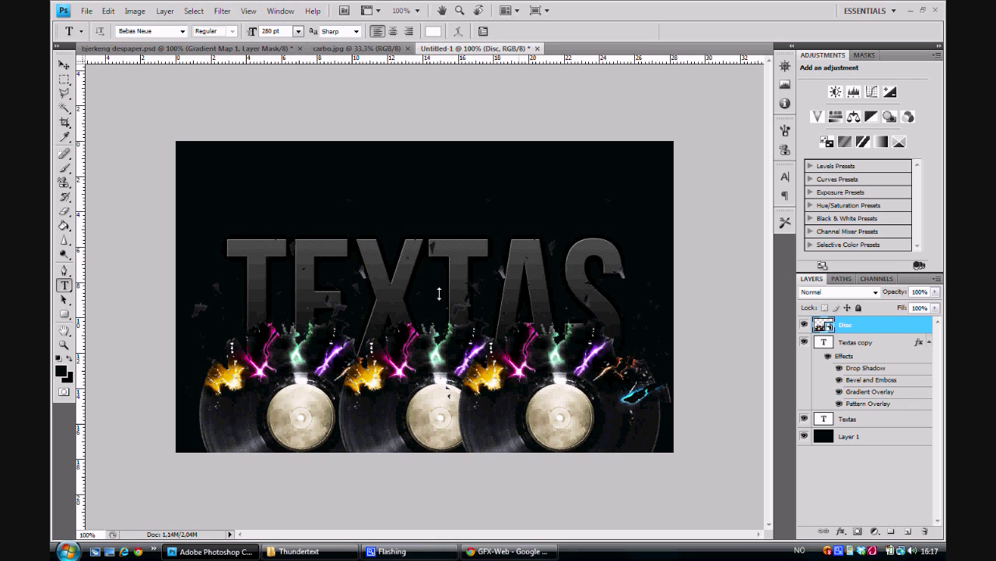
Shift the Disc layer slightly left with the Move tool.
{"action": "left_click", "coordinate": [64, 65]}
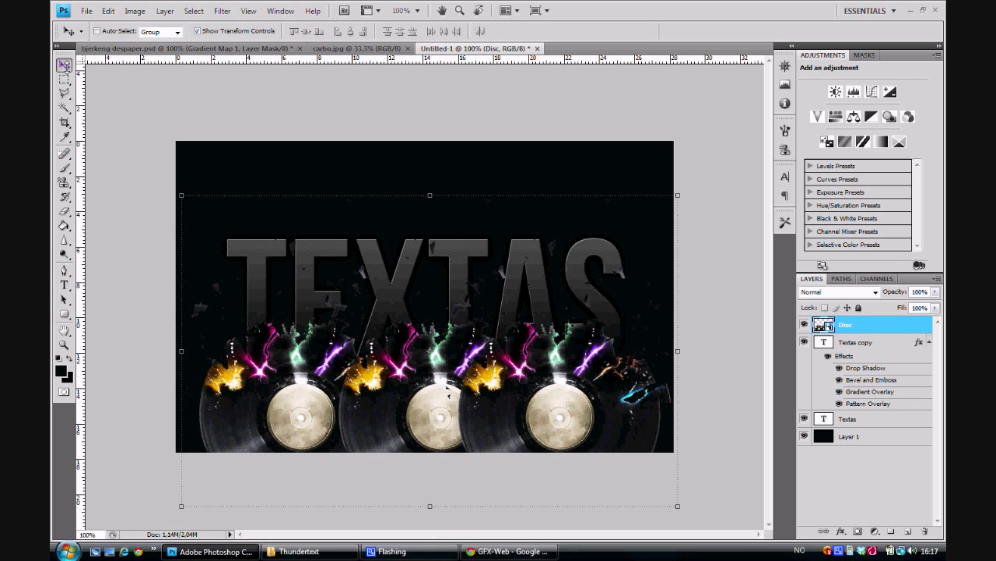
{"action": "left_click_drag", "start_coordinate": [437, 351], "coordinate": [435, 349]}
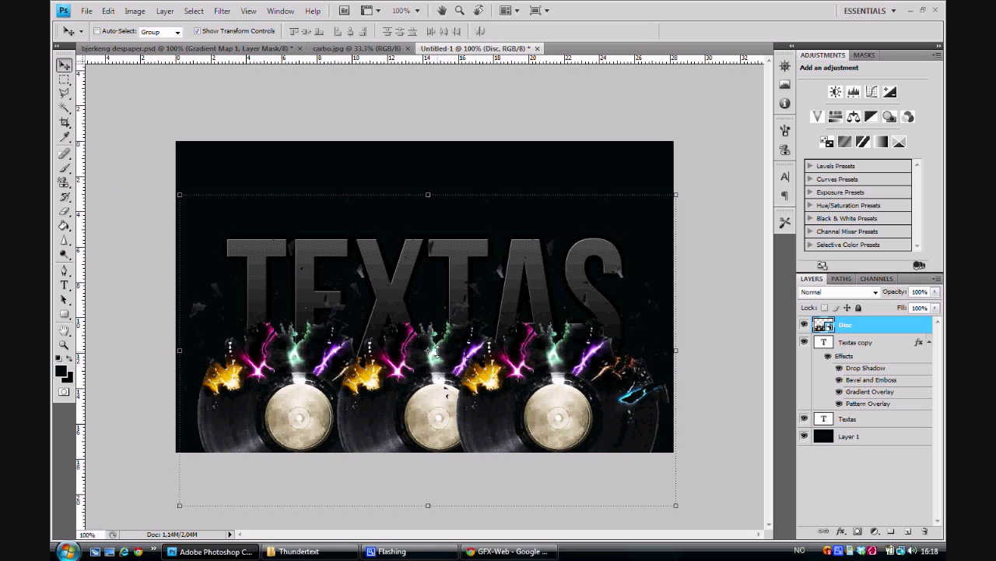
{"action": "left_click", "coordinate": [64, 79]}
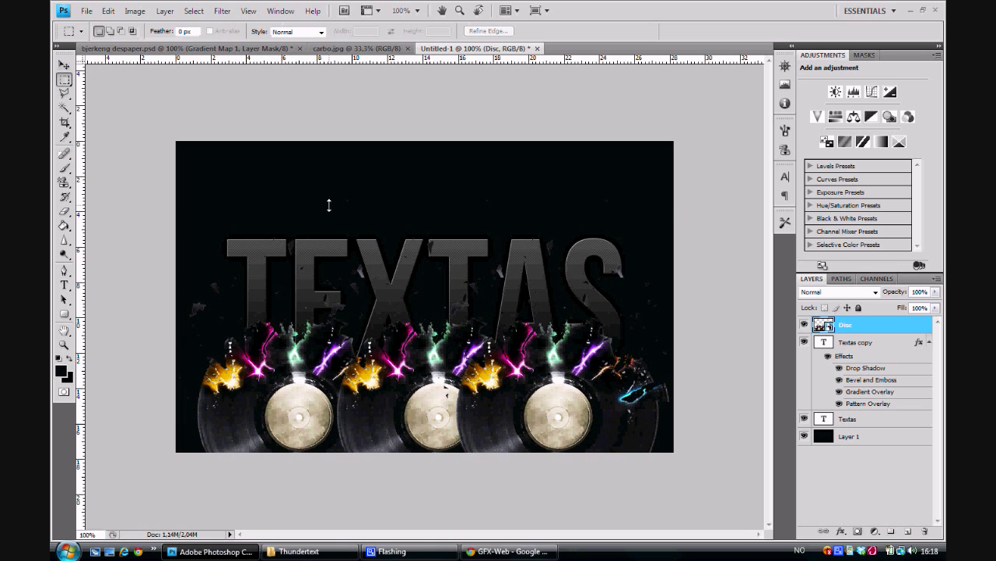
Rasterize the Disc layer, desaturate it with Ctrl+Shift+U, and set it to Screen blending.
{"action": "right_click", "coordinate": [868, 324]}
{"action": "left_click", "coordinate": [786, 343]}
{"action": "key", "text": "ctrl+shift+u"}
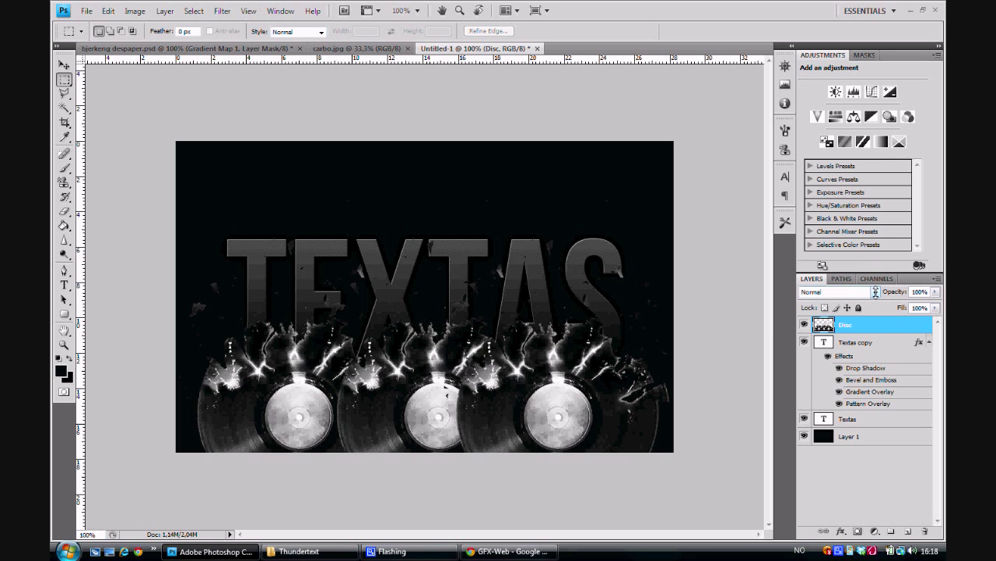
{"action": "left_click", "coordinate": [876, 291]}
{"action": "left_click", "coordinate": [818, 114]}
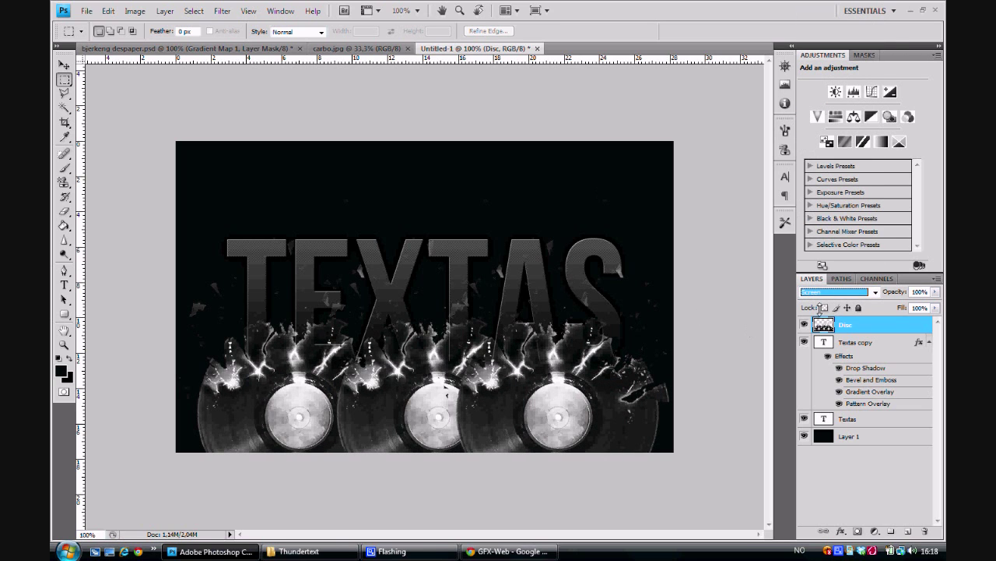
Duplicate the Disc layer as Disc copy.
{"action": "right_click", "coordinate": [856, 324]}
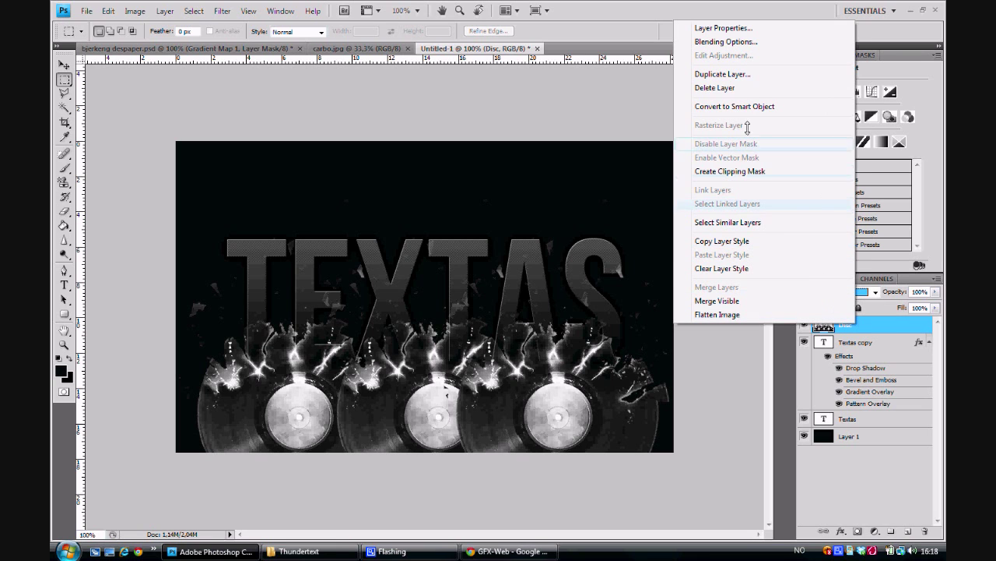
{"action": "left_click", "coordinate": [744, 75]}
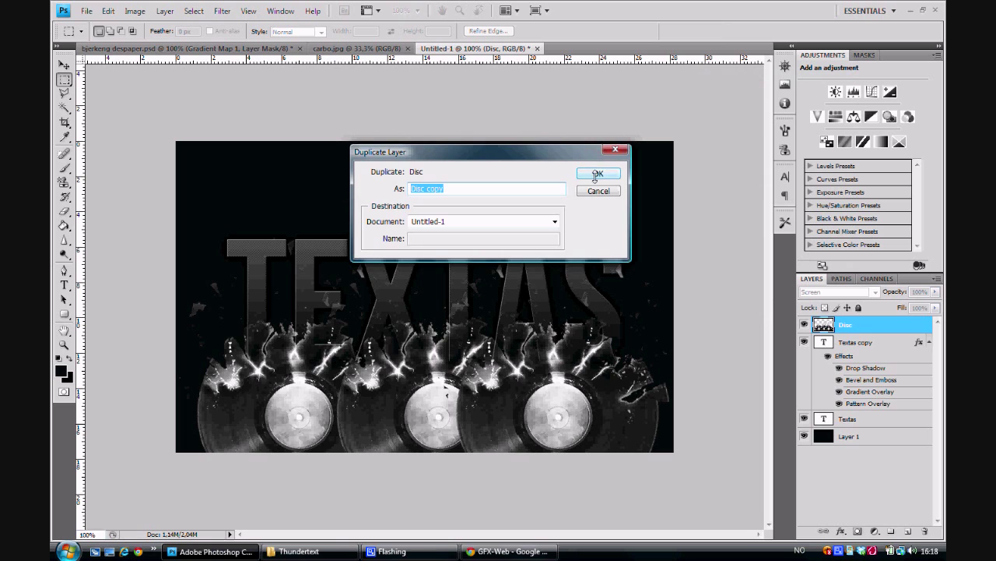
{"action": "left_click", "coordinate": [595, 174]}
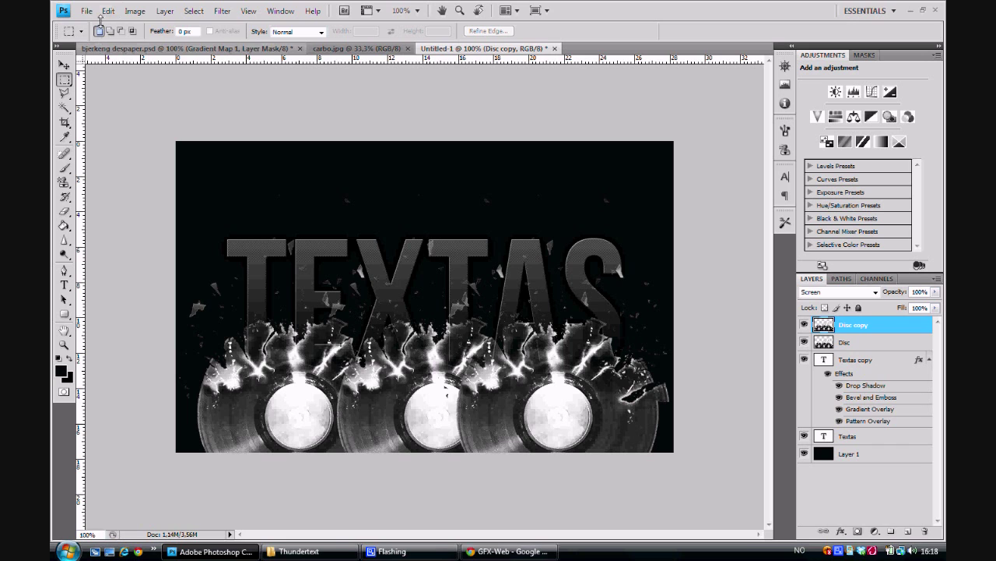
Flip the Disc copy vertically and move it to the top of the canvas.
{"action": "left_click", "coordinate": [109, 10]}
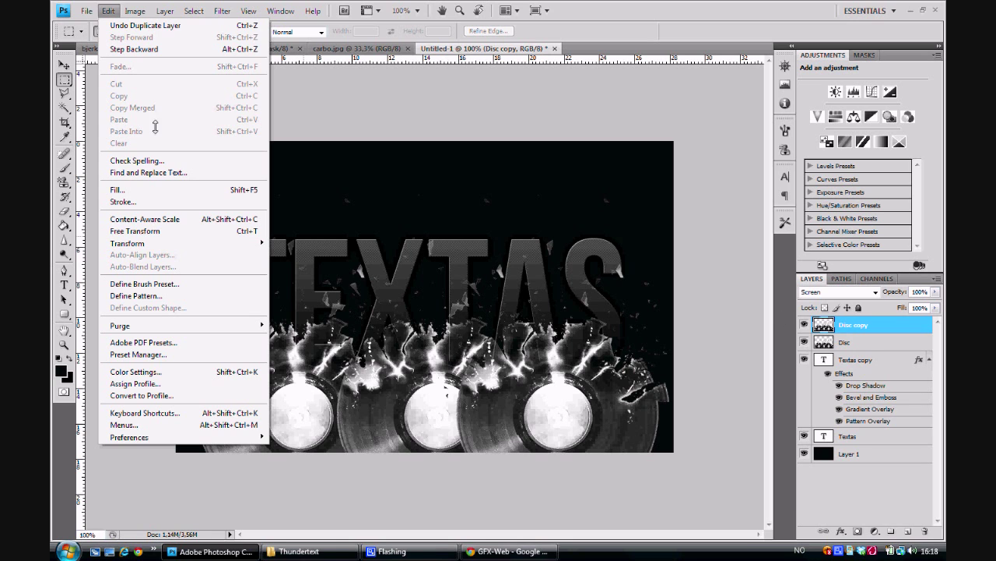
{"action": "mouse_move", "coordinate": [202, 243]}
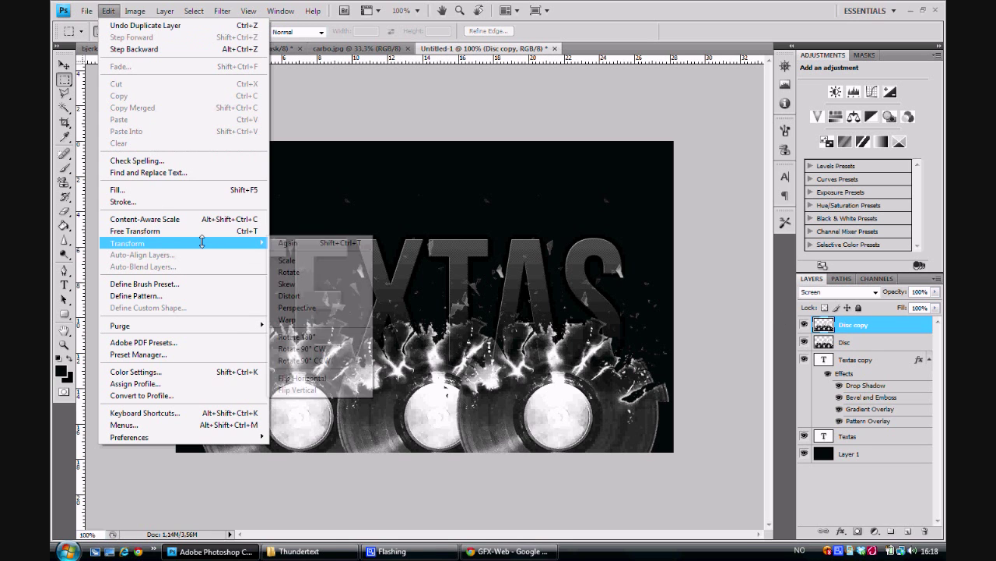
{"action": "left_click", "coordinate": [325, 389]}
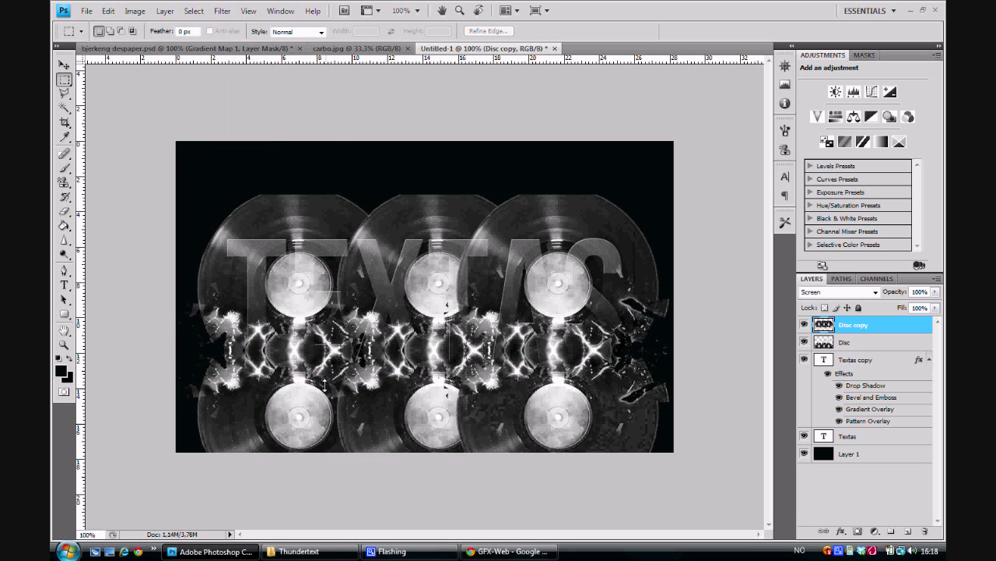
{"action": "left_click", "coordinate": [64, 64]}
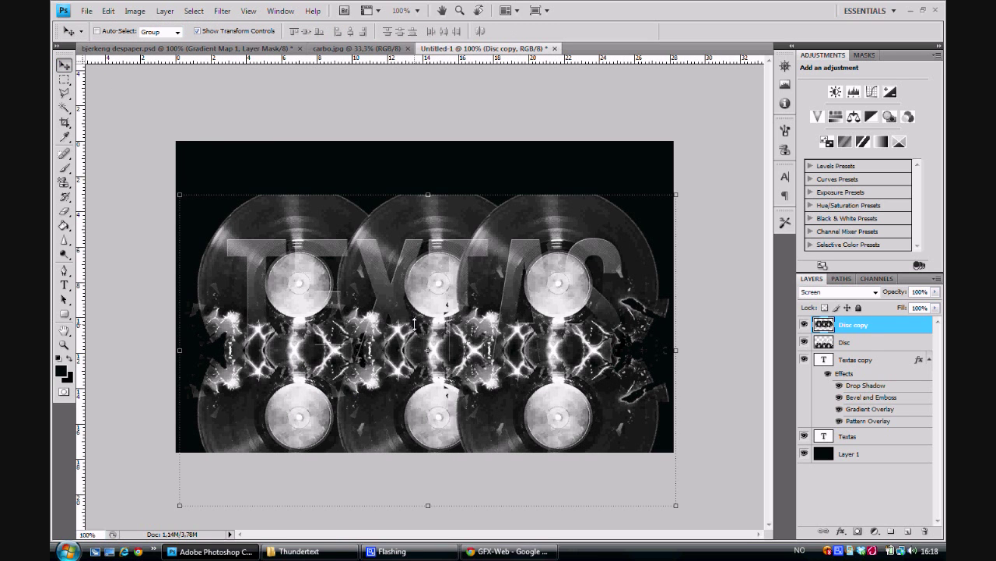
{"action": "left_click_drag", "start_coordinate": [413, 318], "coordinate": [418, 229]}
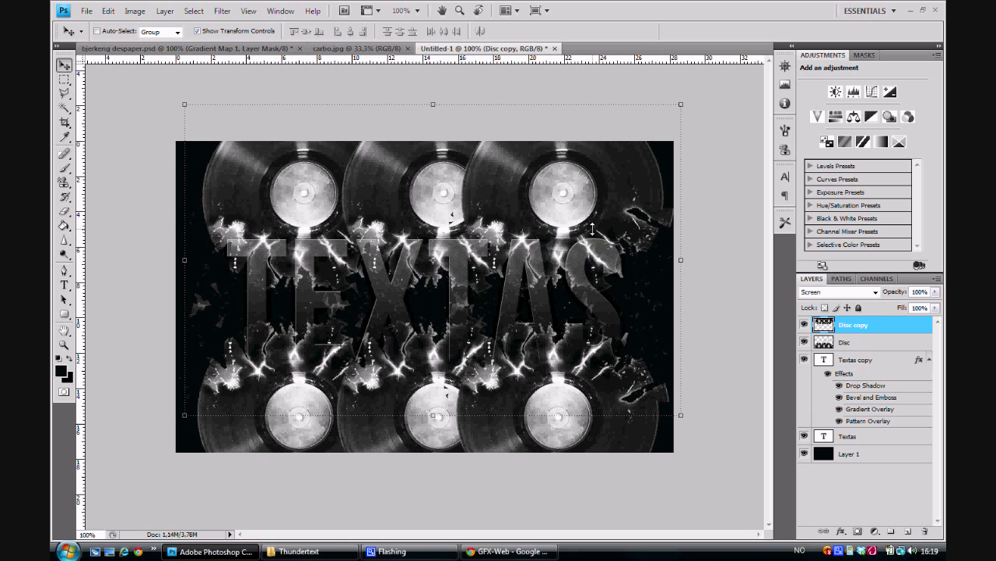
Duplicate the Disc copy layer as Disc copy 2 and hide the new layer.
{"action": "left_click", "coordinate": [65, 79]}
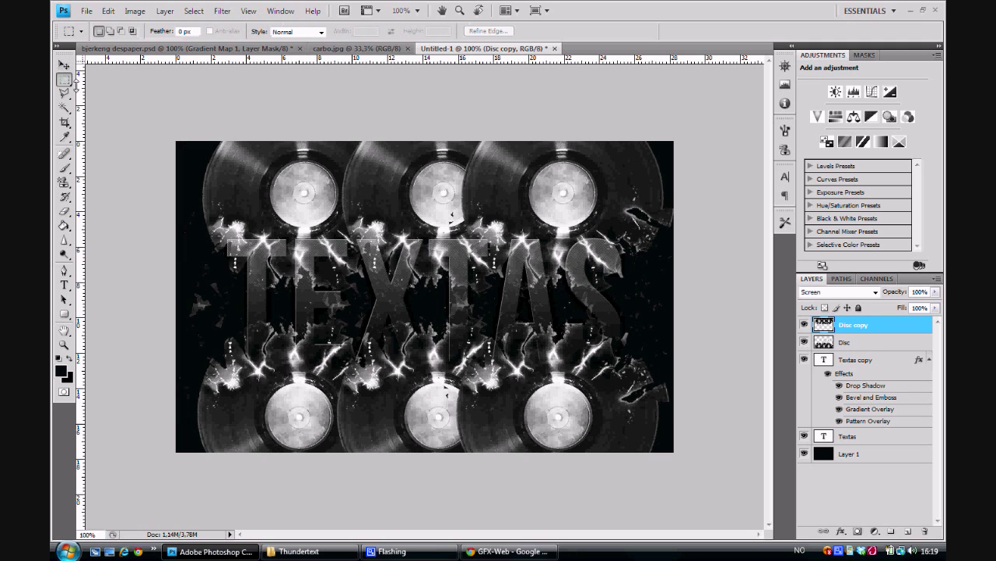
{"action": "right_click", "coordinate": [861, 322]}
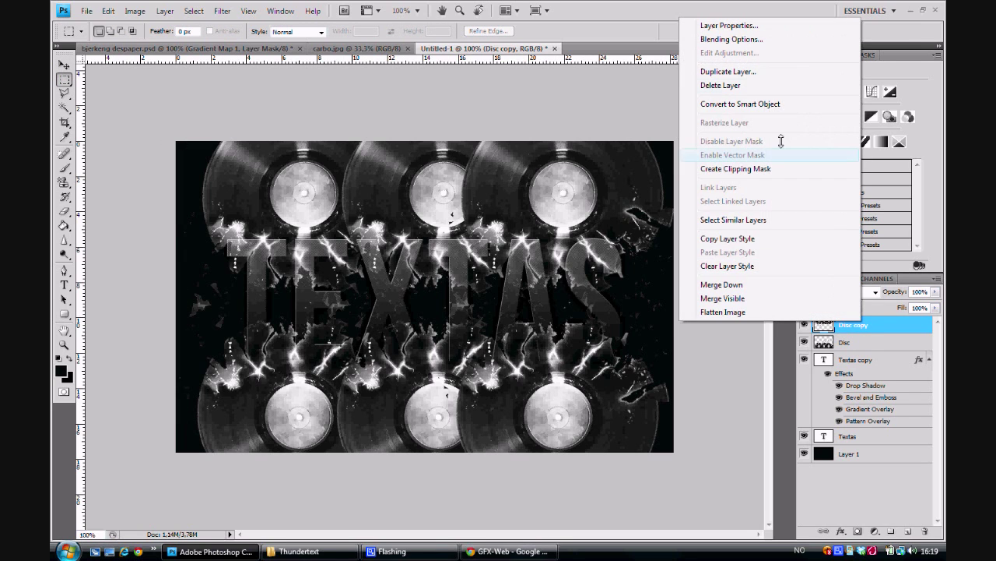
{"action": "left_click", "coordinate": [741, 69]}
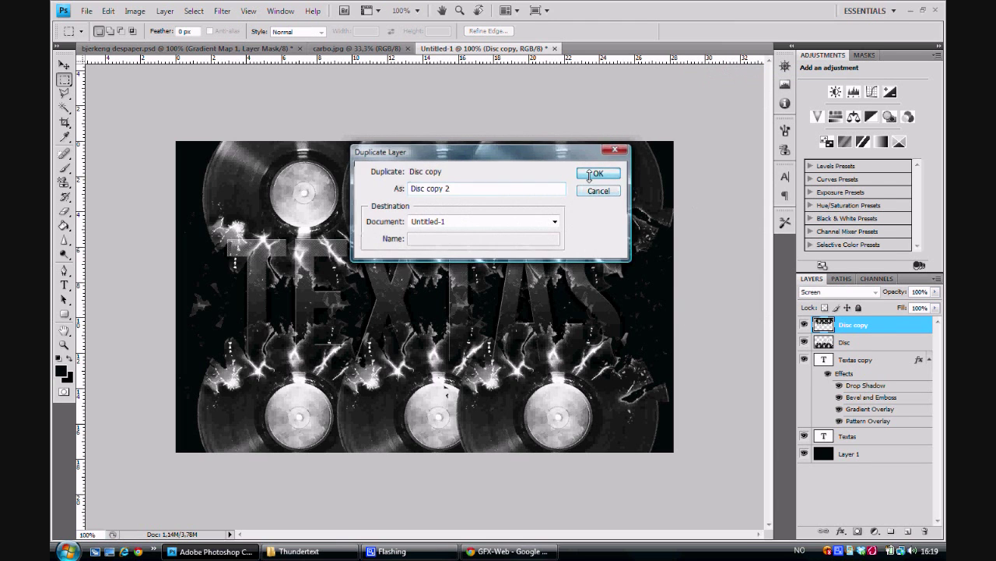
{"action": "left_click", "coordinate": [589, 174]}
{"action": "left_click", "coordinate": [805, 324]}
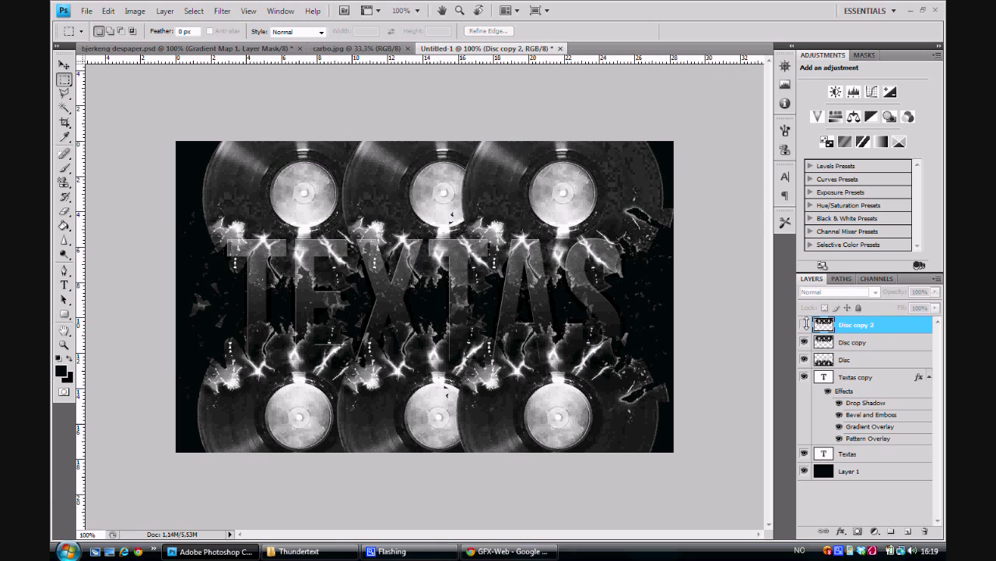
Switch between the Disc copy and Disc layers, then select the Textas copy layer.
{"action": "left_click", "coordinate": [851, 342]}
{"action": "left_click", "coordinate": [843, 358]}
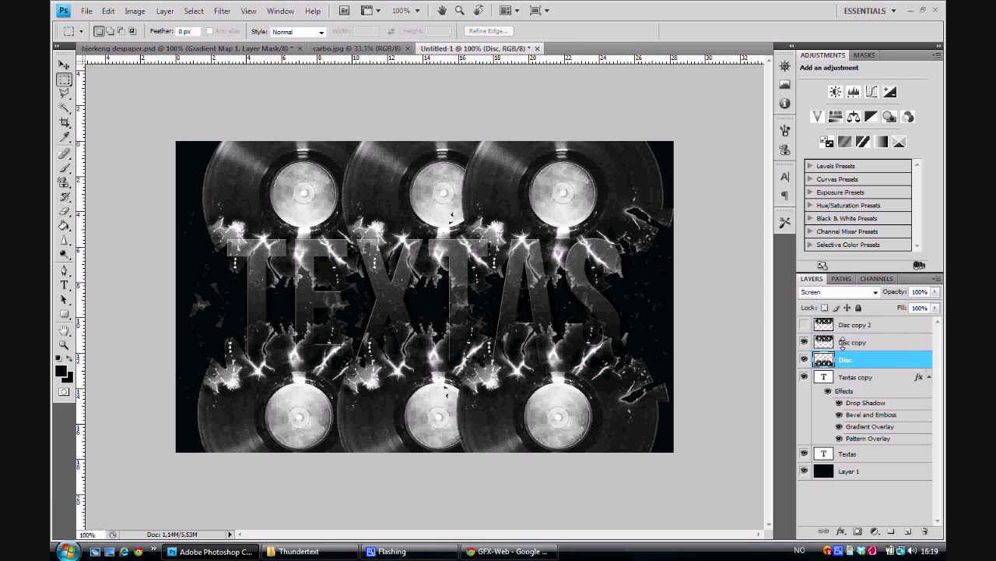
{"action": "left_click", "coordinate": [843, 342]}
{"action": "left_click", "coordinate": [841, 359]}
{"action": "left_click", "coordinate": [821, 377]}
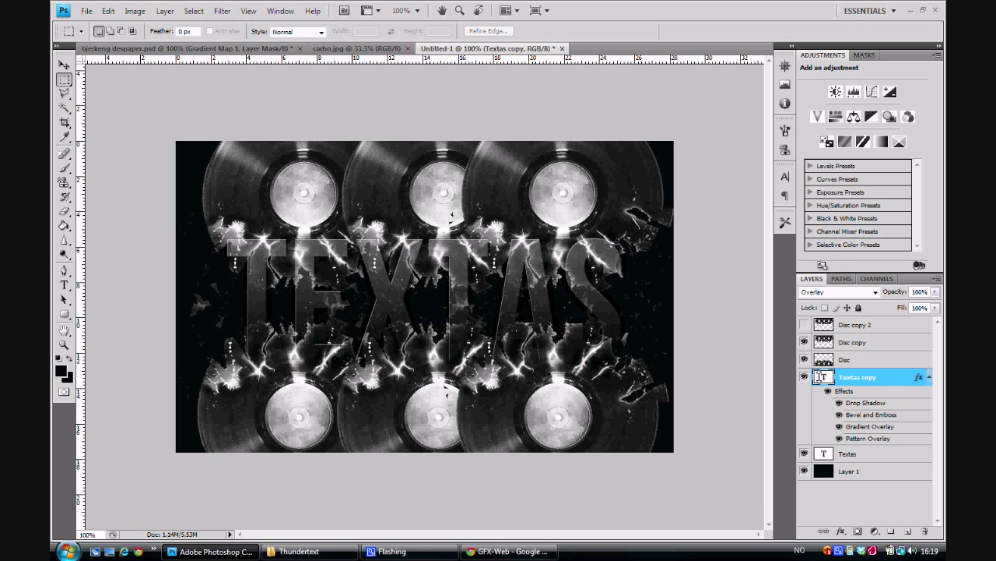
Select the TEXTAS letter pixels from Textas copy and invert the selection.
{"action": "right_click", "coordinate": [819, 377]}
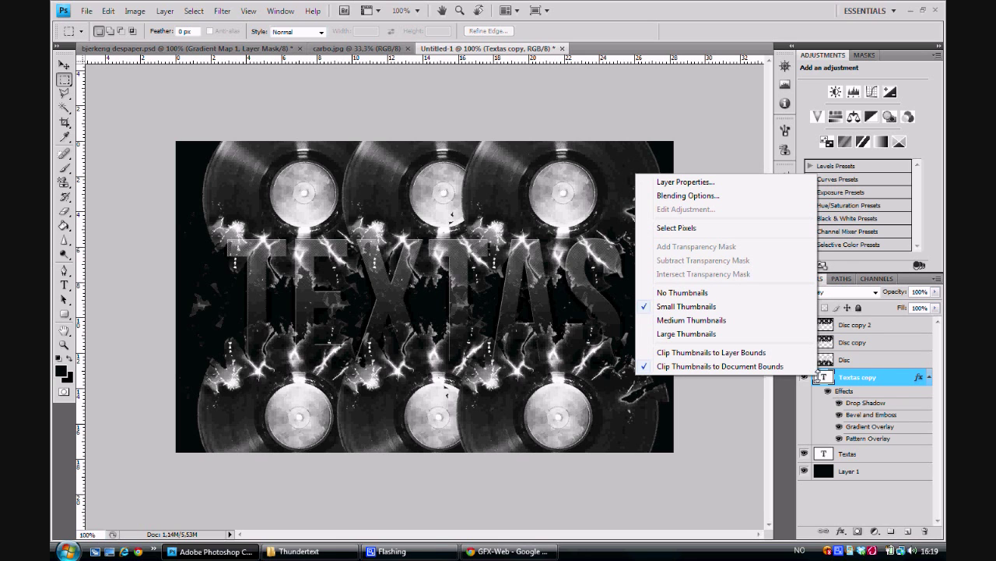
{"action": "left_click", "coordinate": [712, 227]}
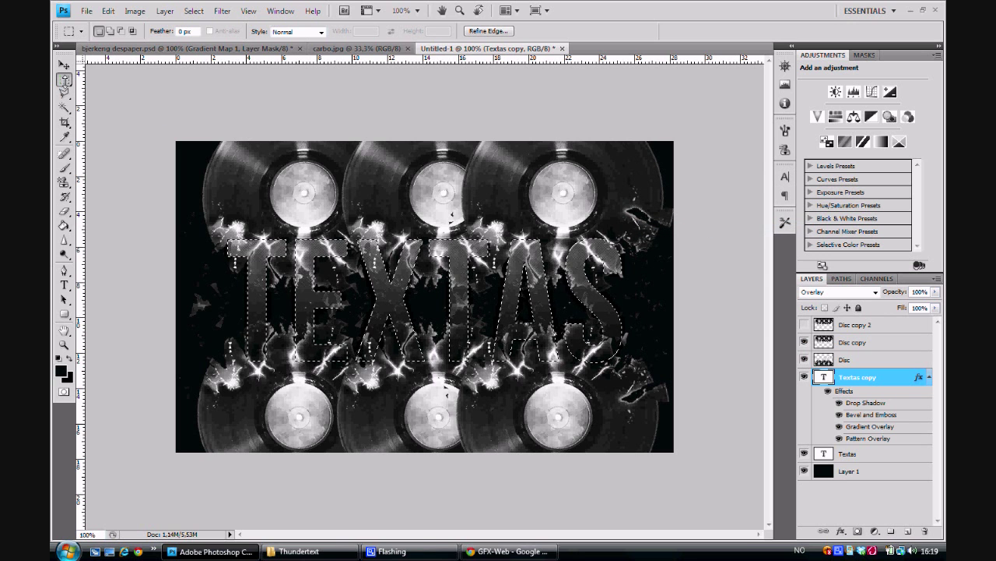
{"action": "right_click", "coordinate": [253, 274]}
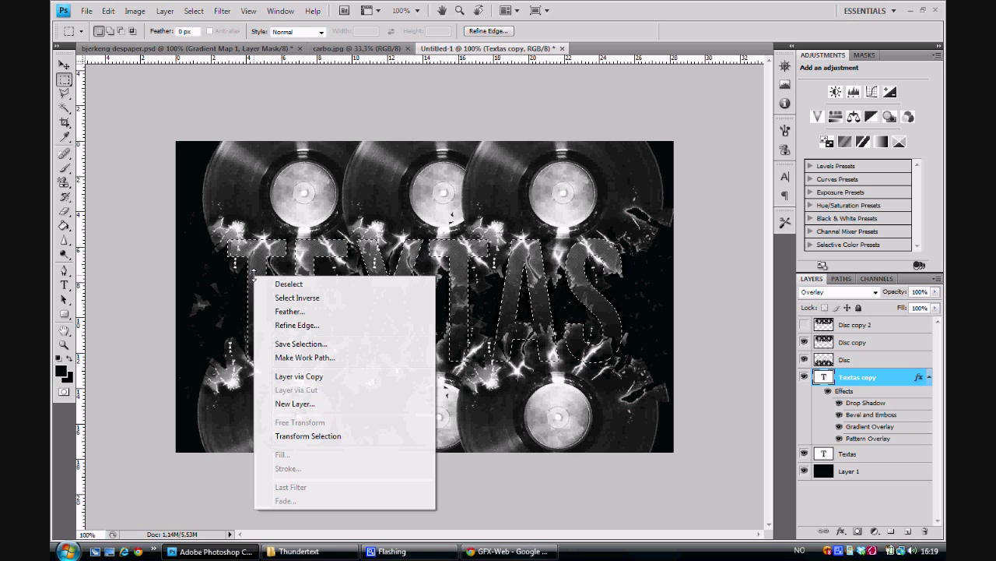
{"action": "left_click", "coordinate": [298, 298]}
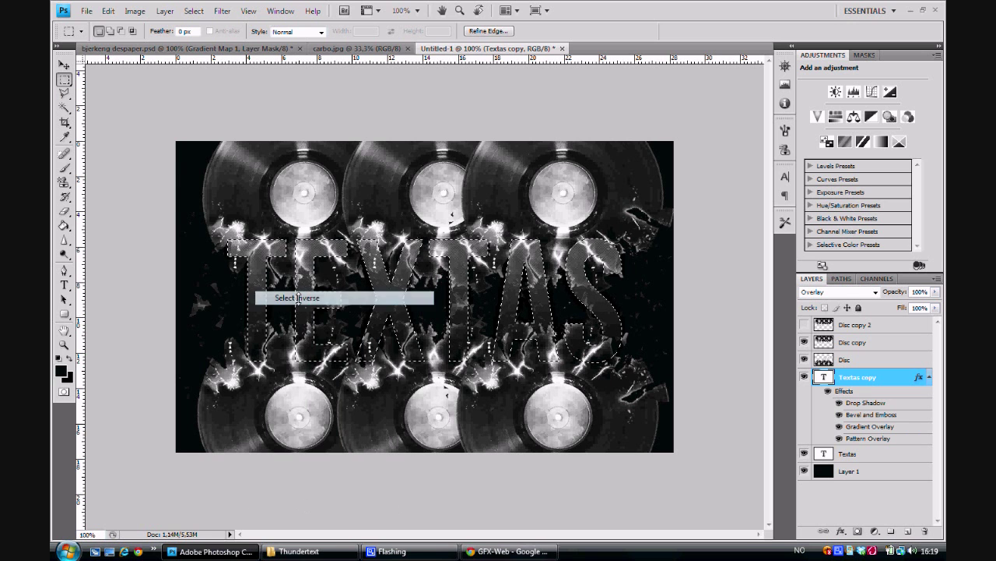
Delete the disc pixels outside the letters on the Disc copy and Disc layers.
{"action": "left_click", "coordinate": [867, 342]}
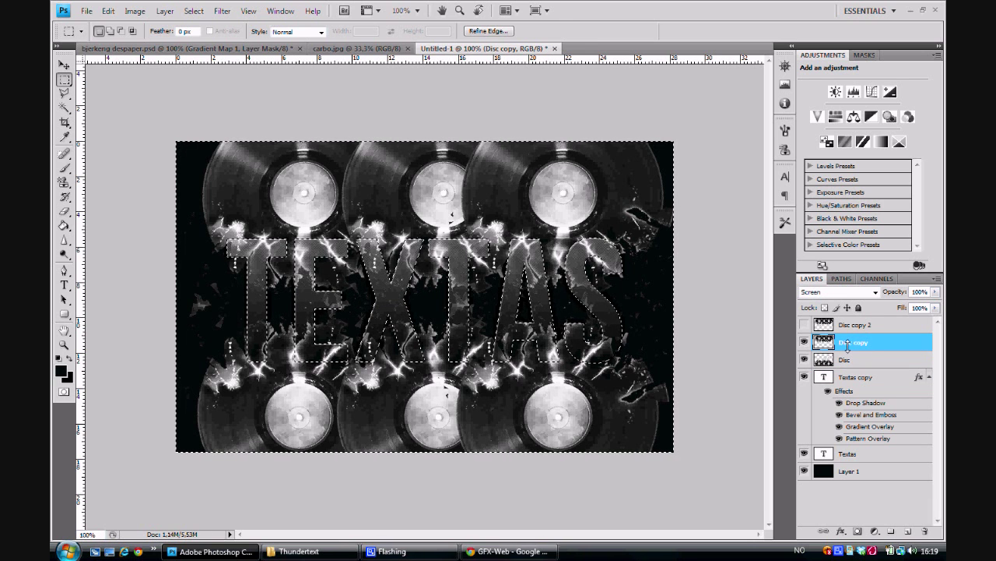
{"action": "key", "text": "ctrl+z"}
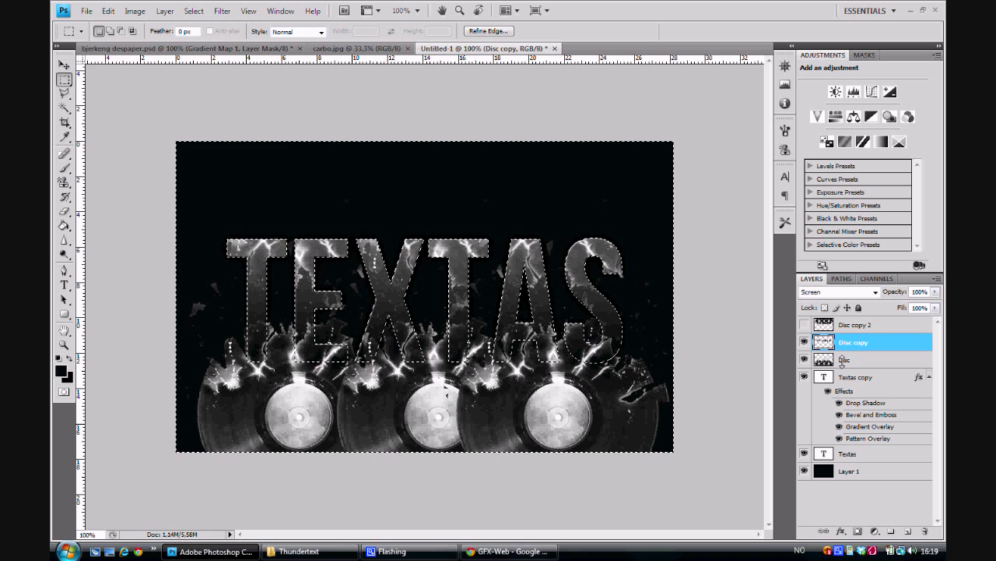
{"action": "left_click", "coordinate": [842, 360]}
{"action": "key", "text": "Delete"}
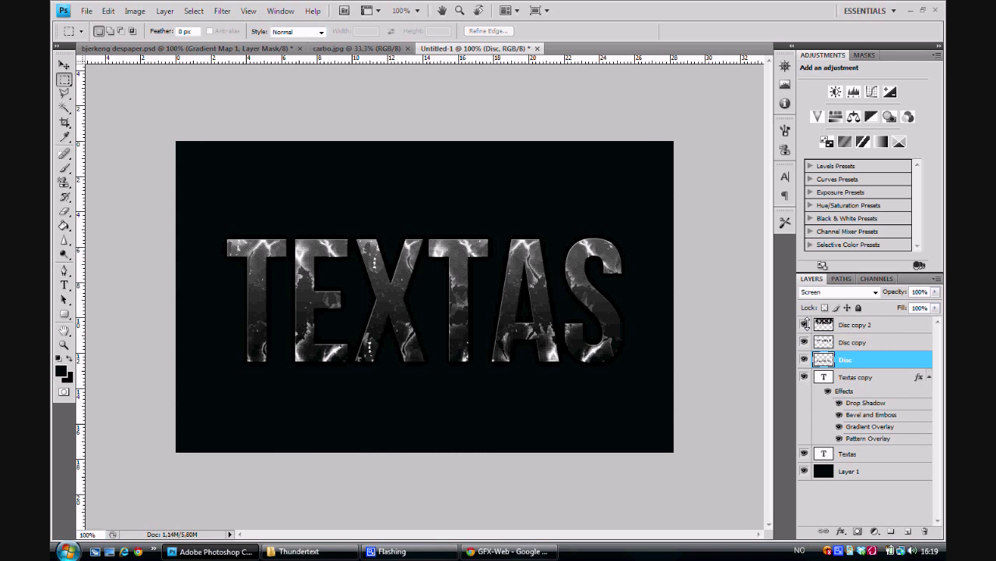
Show Disc copy 2 and move its three discs down onto the top of the letters.
{"action": "left_click", "coordinate": [804, 324]}
{"action": "left_click", "coordinate": [852, 324]}
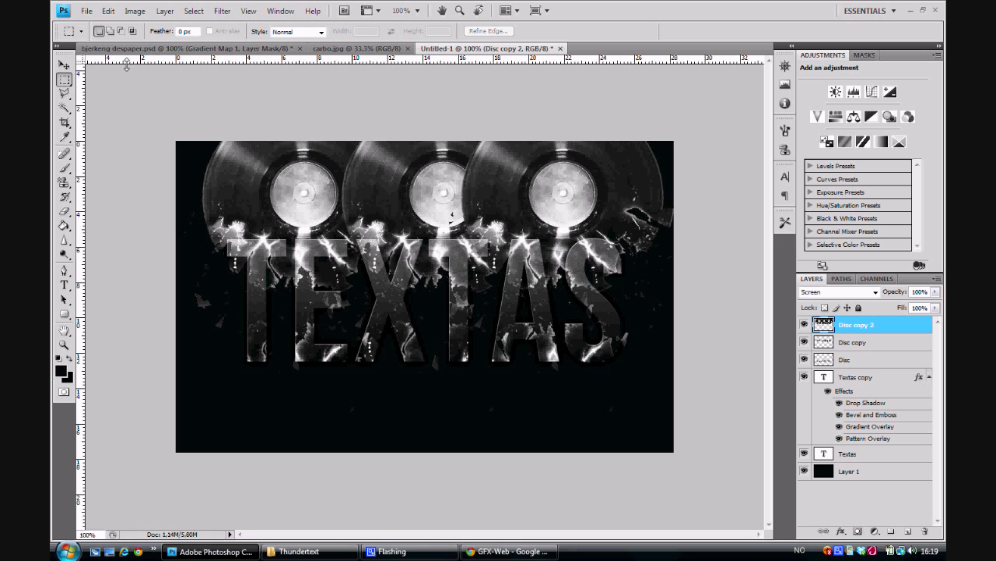
{"action": "left_click", "coordinate": [65, 65]}
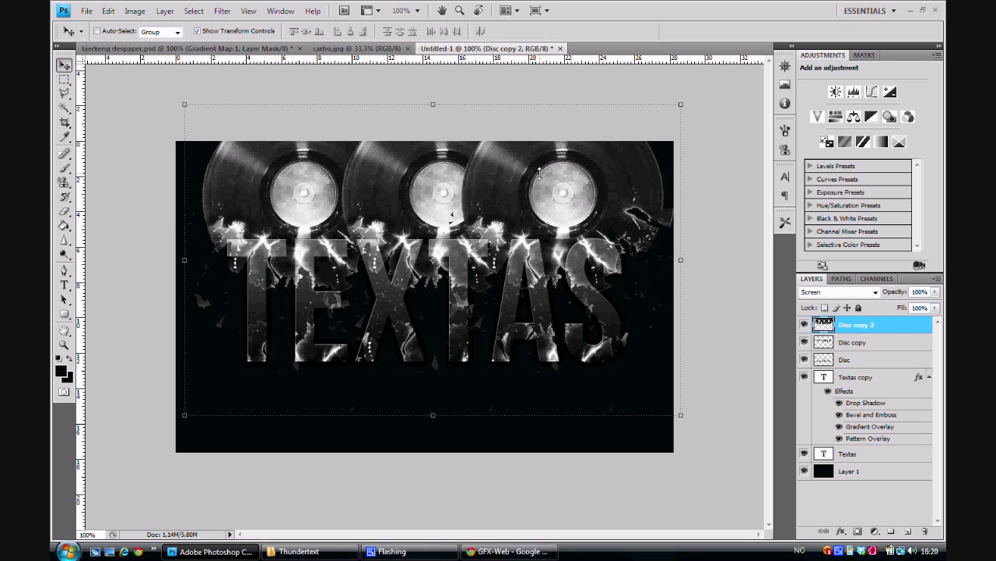
{"action": "left_click_drag", "start_coordinate": [538, 173], "coordinate": [535, 231]}
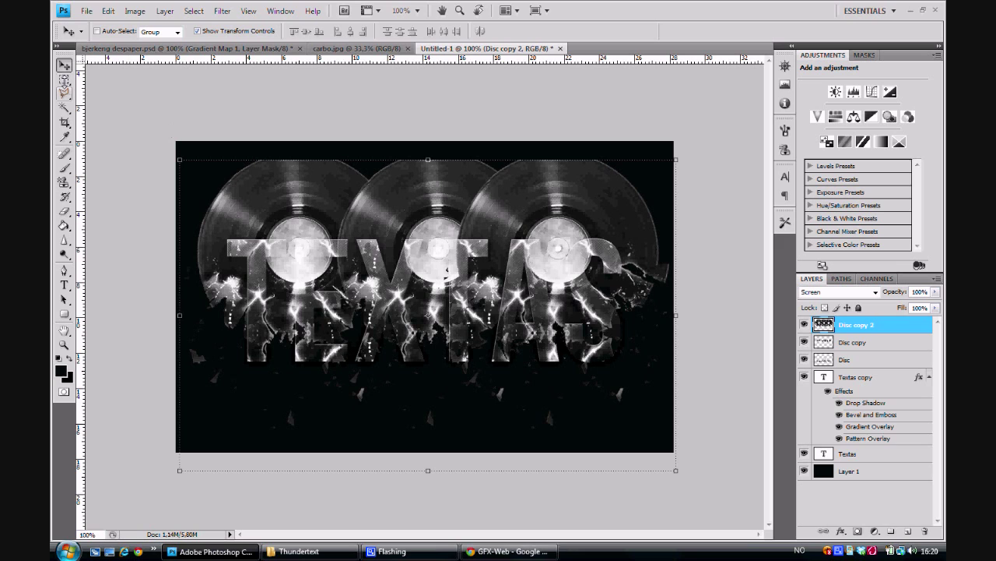
{"action": "left_click", "coordinate": [64, 80]}
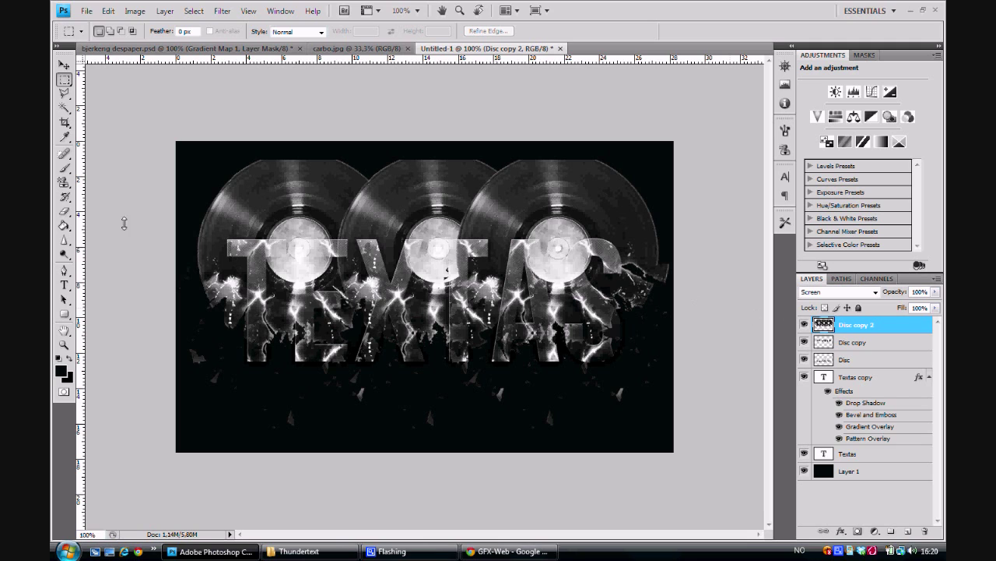
Erase the upper discs and the glow around the T, X and S on Disc copy 2.
{"action": "left_click", "coordinate": [64, 210]}
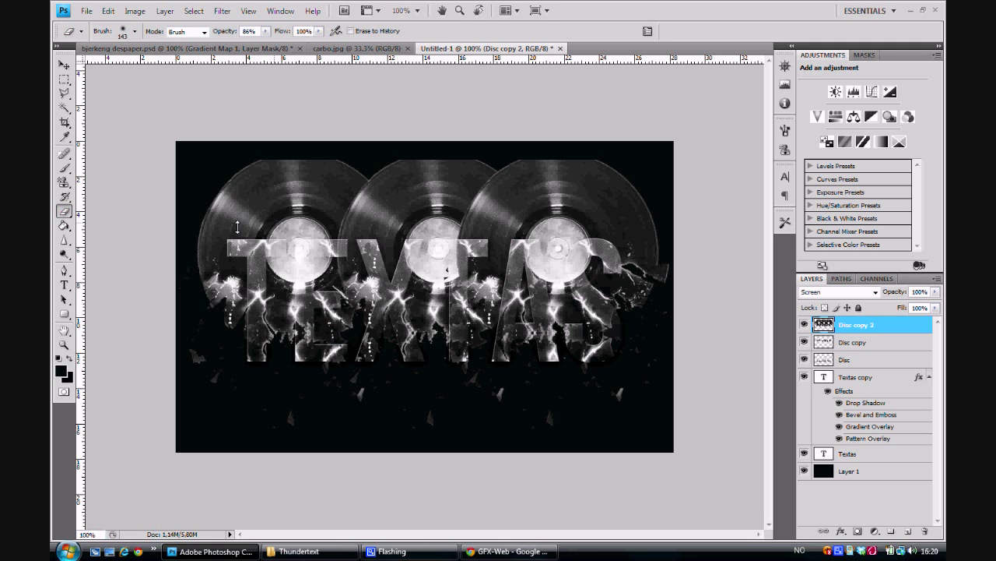
{"action": "mouse_move", "coordinate": [238, 227]}
{"action": "left_mouse_down"}
{"action": "mouse_move", "coordinate": [210, 245]}
{"action": "mouse_move", "coordinate": [432, 253]}
{"action": "left_mouse_up"}
{"action": "mouse_move", "coordinate": [233, 249]}
{"action": "left_mouse_down"}
{"action": "mouse_move", "coordinate": [400, 250]}
{"action": "mouse_move", "coordinate": [199, 250]}
{"action": "mouse_move", "coordinate": [696, 242]}
{"action": "mouse_move", "coordinate": [338, 228]}
{"action": "mouse_move", "coordinate": [498, 225]}
{"action": "mouse_move", "coordinate": [258, 209]}
{"action": "mouse_move", "coordinate": [284, 183]}
{"action": "mouse_move", "coordinate": [256, 184]}
{"action": "mouse_move", "coordinate": [321, 179]}
{"action": "mouse_move", "coordinate": [166, 186]}
{"action": "mouse_move", "coordinate": [610, 167]}
{"action": "mouse_move", "coordinate": [594, 184]}
{"action": "left_mouse_up"}
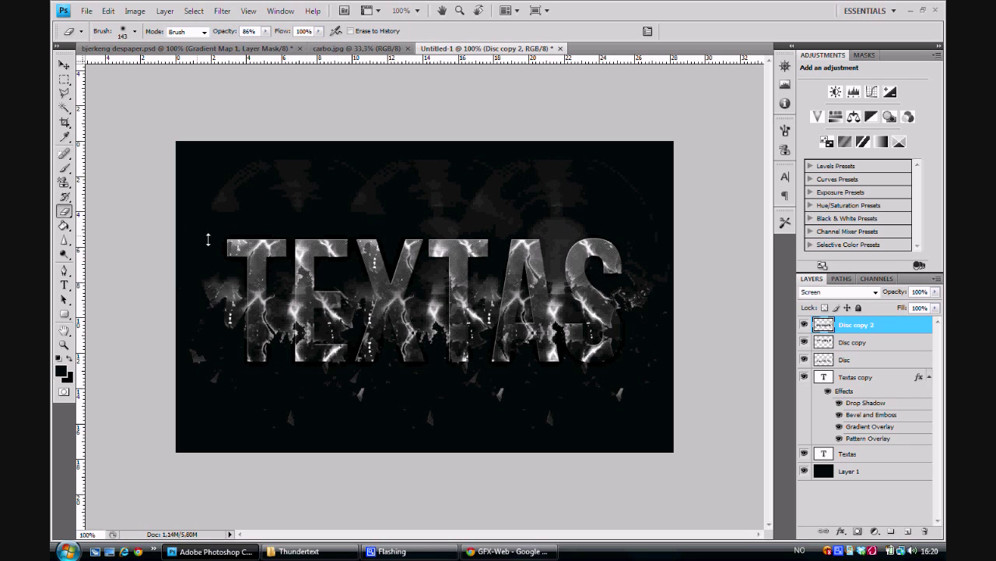
{"action": "mouse_move", "coordinate": [377, 209]}
{"action": "left_mouse_down"}
{"action": "mouse_move", "coordinate": [676, 245]}
{"action": "mouse_move", "coordinate": [555, 265]}
{"action": "mouse_move", "coordinate": [579, 250]}
{"action": "left_mouse_up"}
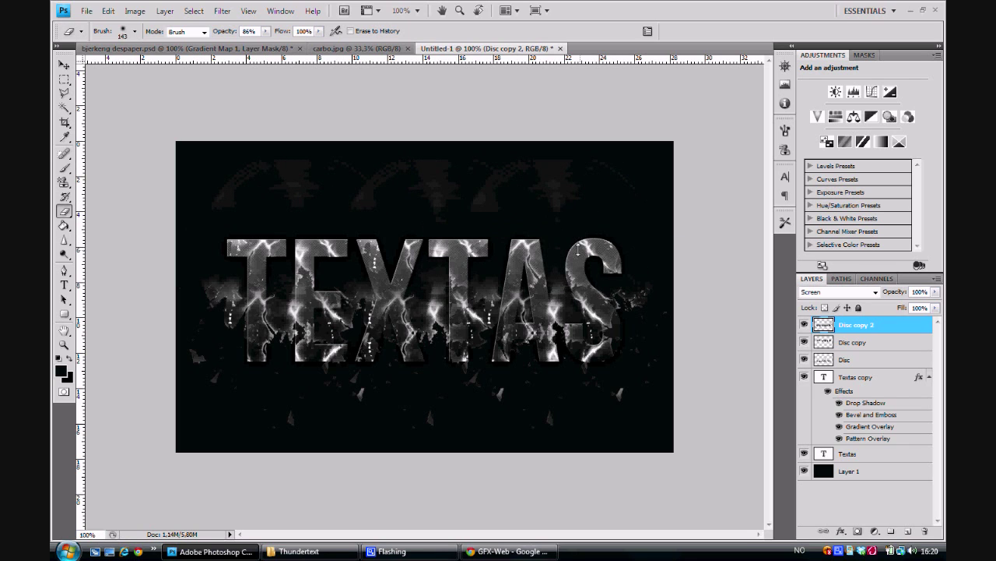
{"action": "left_click", "coordinate": [552, 254]}
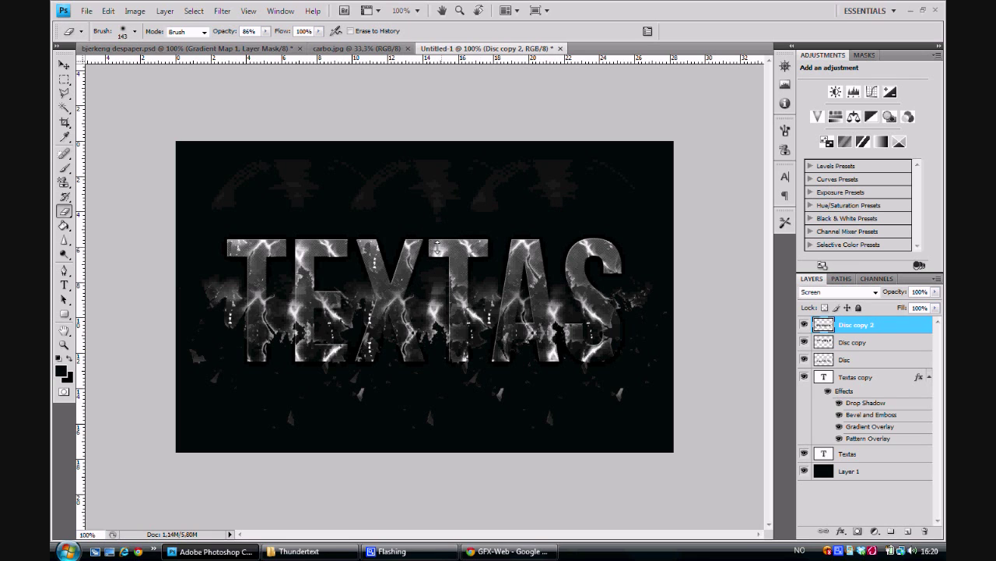
{"action": "left_click", "coordinate": [437, 249]}
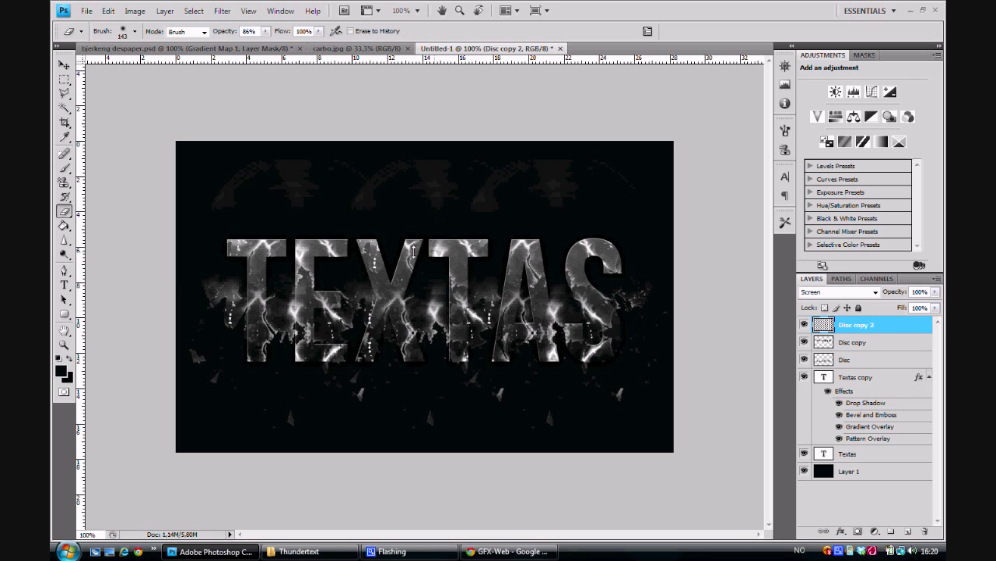
{"action": "left_click", "coordinate": [289, 251]}
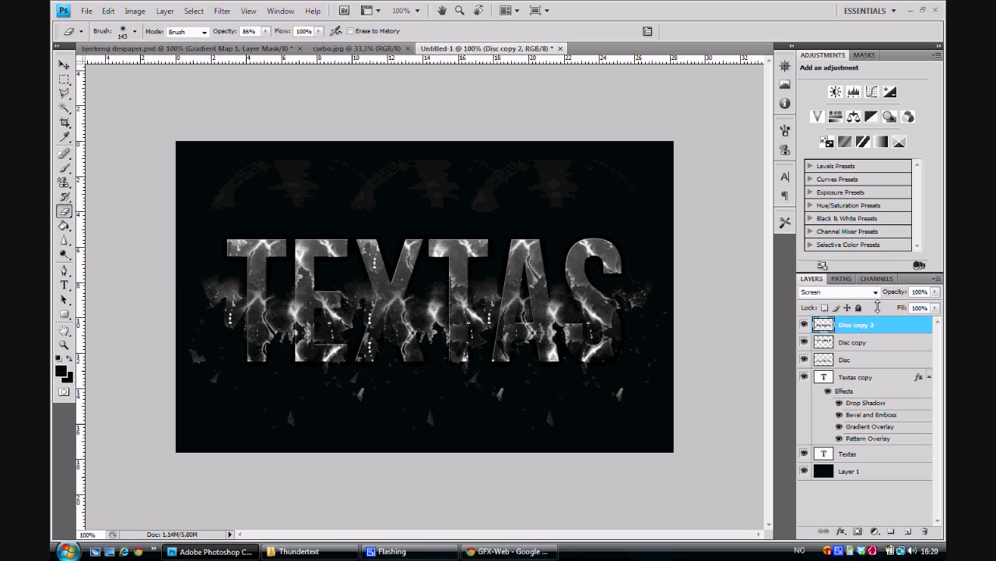
Select the inverse of the TEXTAS letters and delete Disc copy 2 outside them.
{"action": "right_click", "coordinate": [822, 378]}
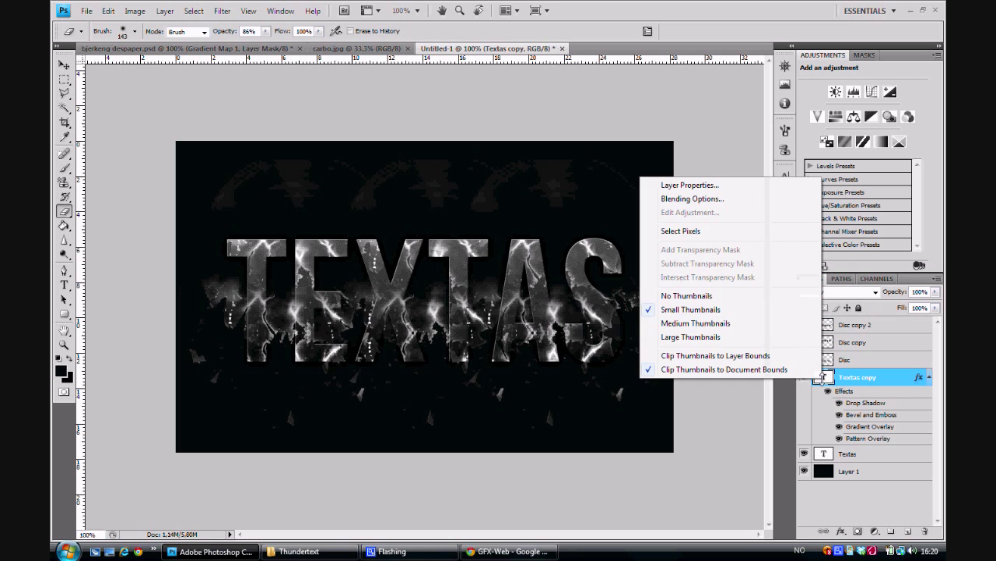
{"action": "left_click", "coordinate": [683, 230]}
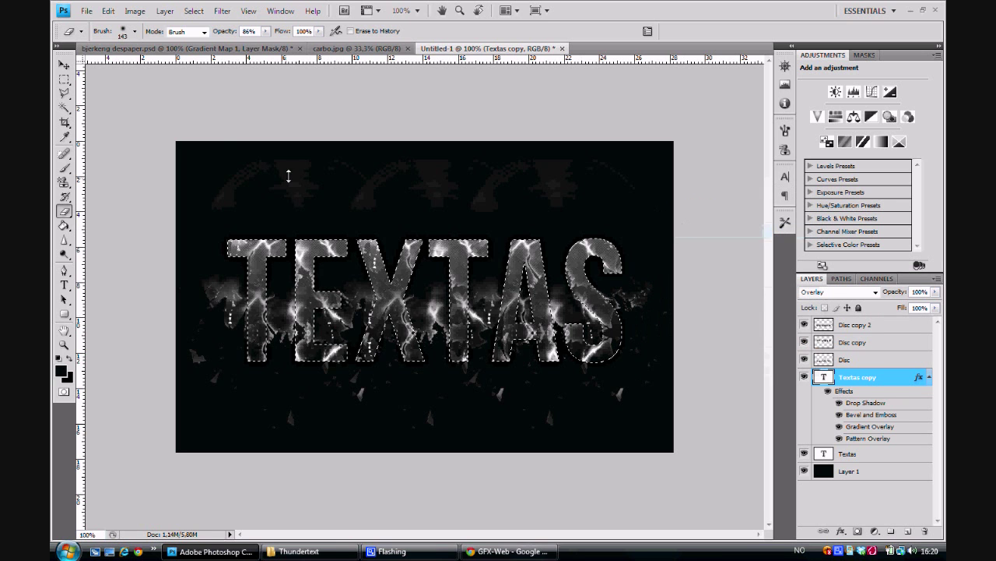
{"action": "left_click", "coordinate": [65, 78]}
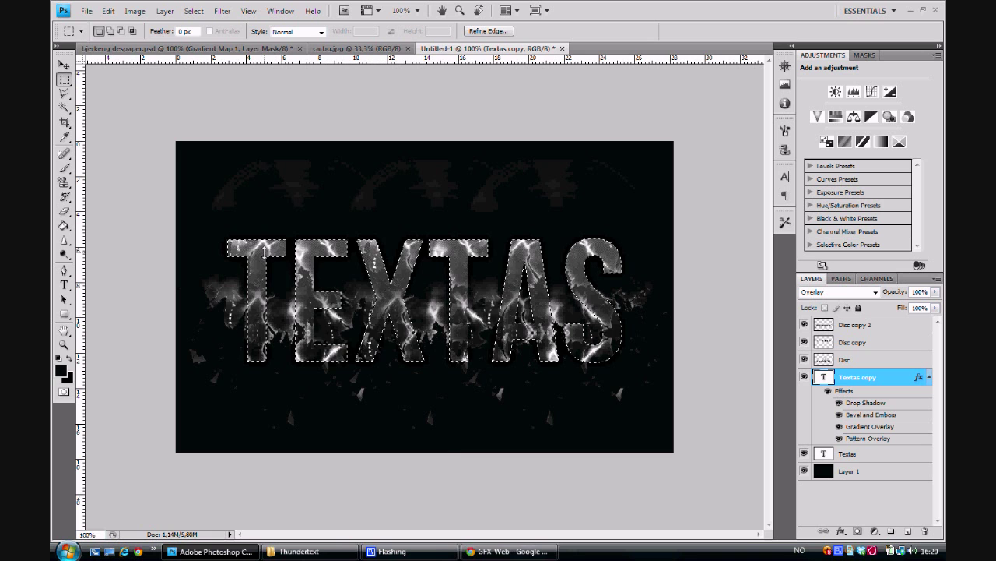
{"action": "right_click", "coordinate": [264, 251]}
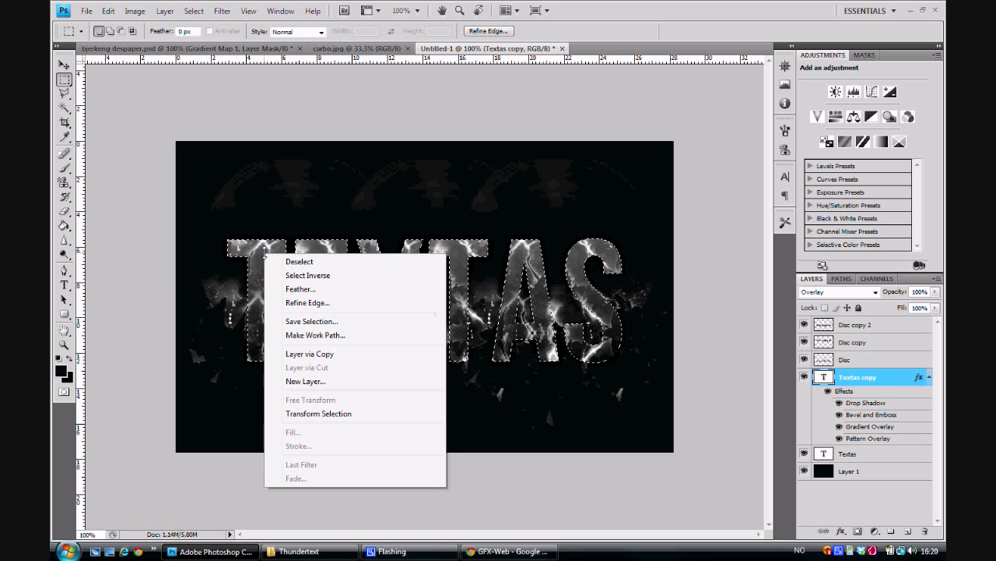
{"action": "left_click", "coordinate": [308, 275]}
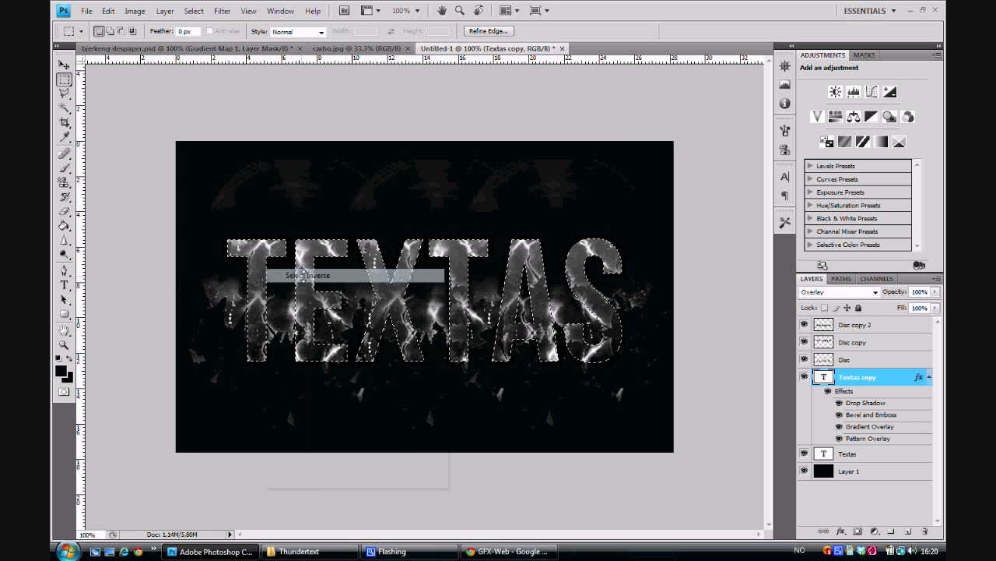
{"action": "left_click", "coordinate": [864, 324]}
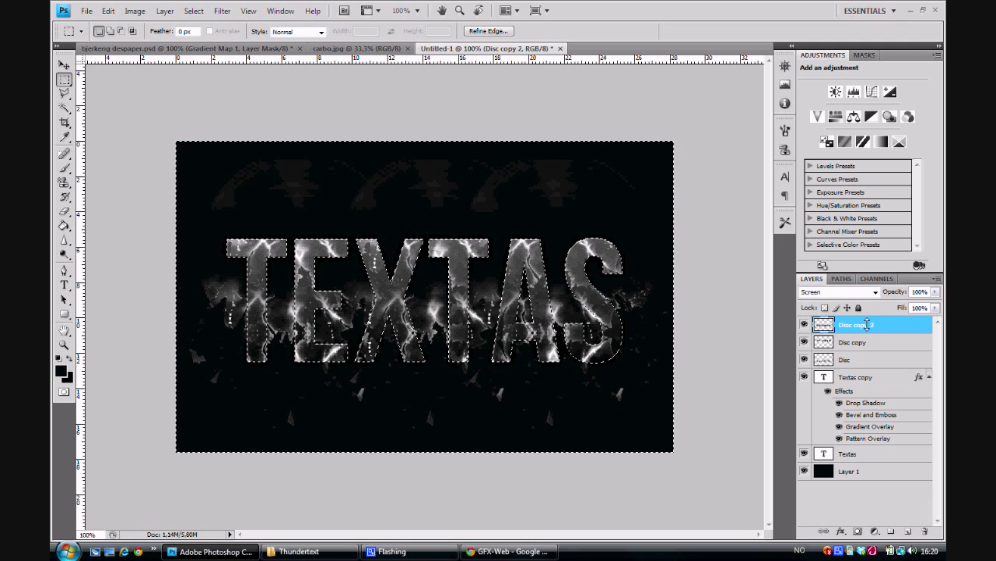
{"action": "key", "text": "Delete"}
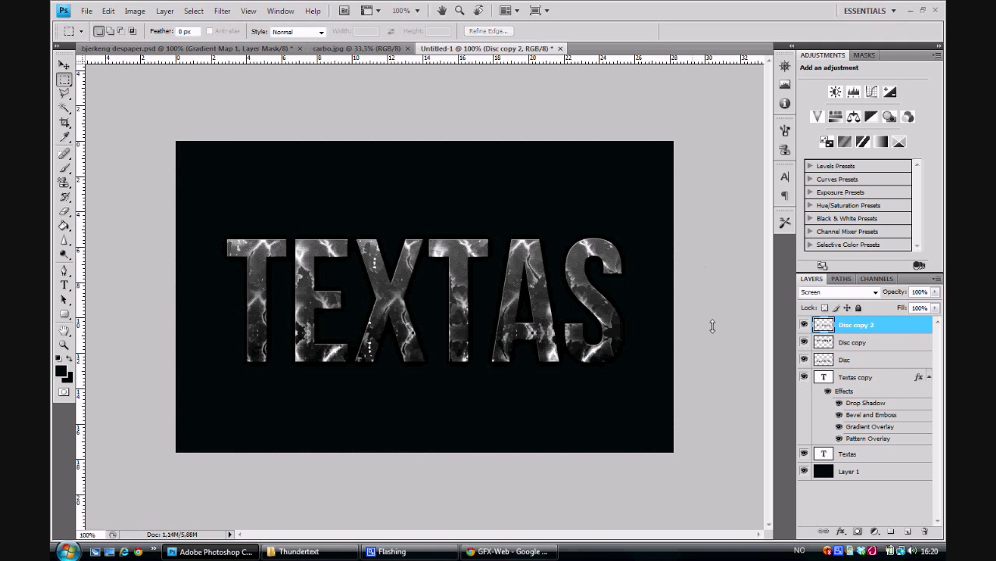
Lower Disc copy 2's opacity to 62%, toggling its visibility to compare.
{"action": "left_click", "coordinate": [805, 324]}
{"action": "left_click", "coordinate": [805, 324]}
{"action": "left_click", "coordinate": [805, 324]}
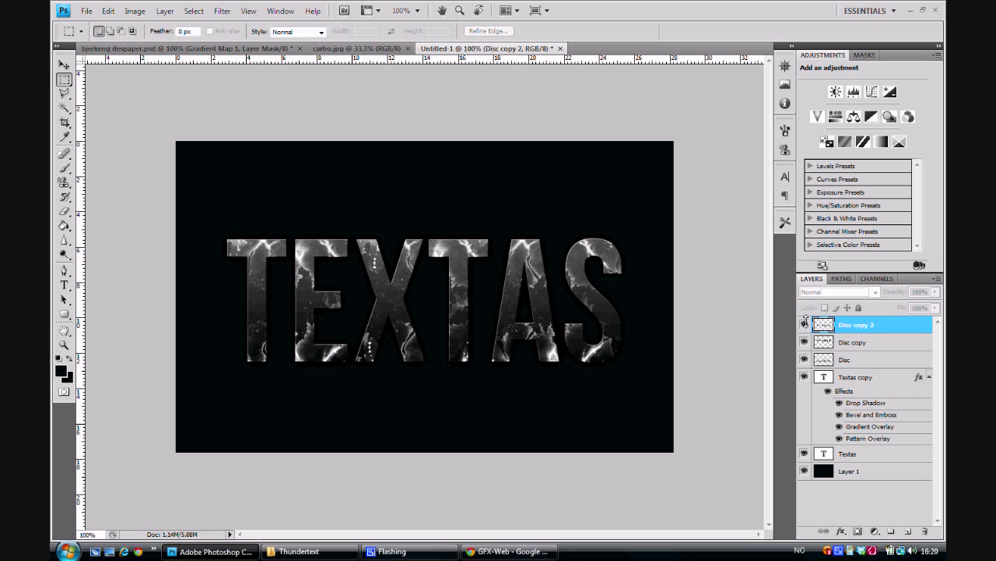
{"action": "left_click", "coordinate": [805, 324]}
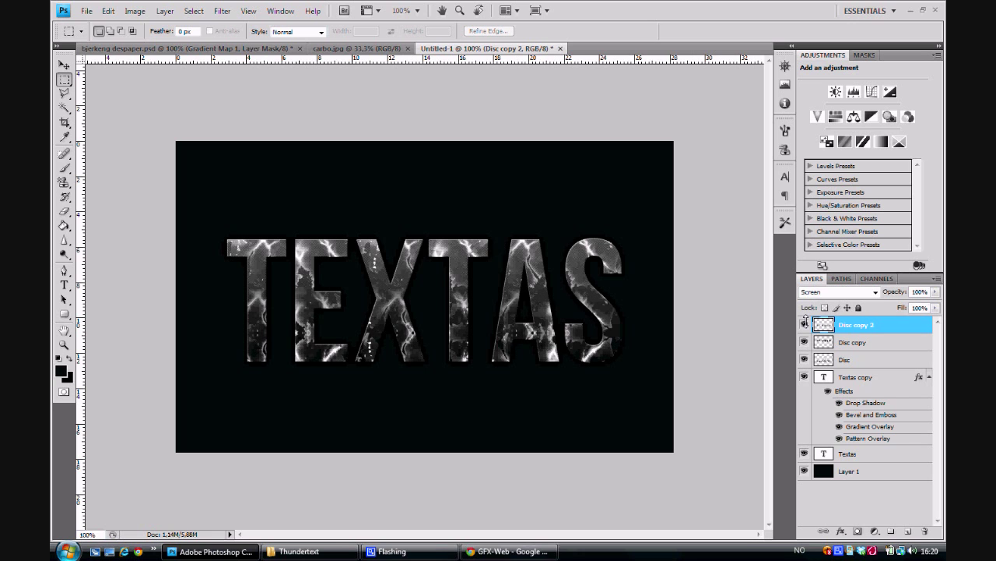
{"action": "left_click", "coordinate": [934, 292]}
{"action": "left_click_drag", "start_coordinate": [921, 304], "coordinate": [909, 305]}
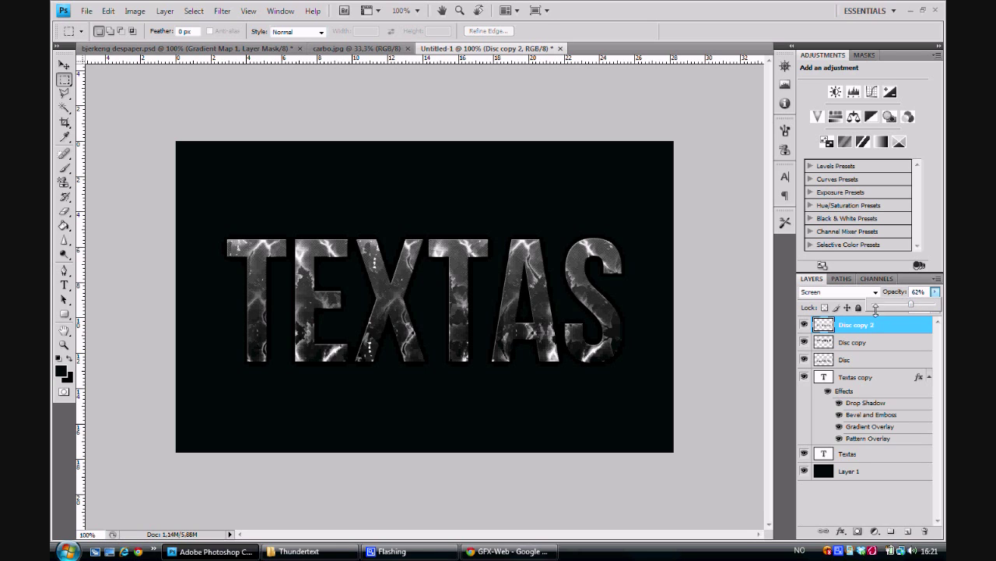
{"action": "left_click", "coordinate": [805, 323]}
{"action": "left_click", "coordinate": [805, 323]}
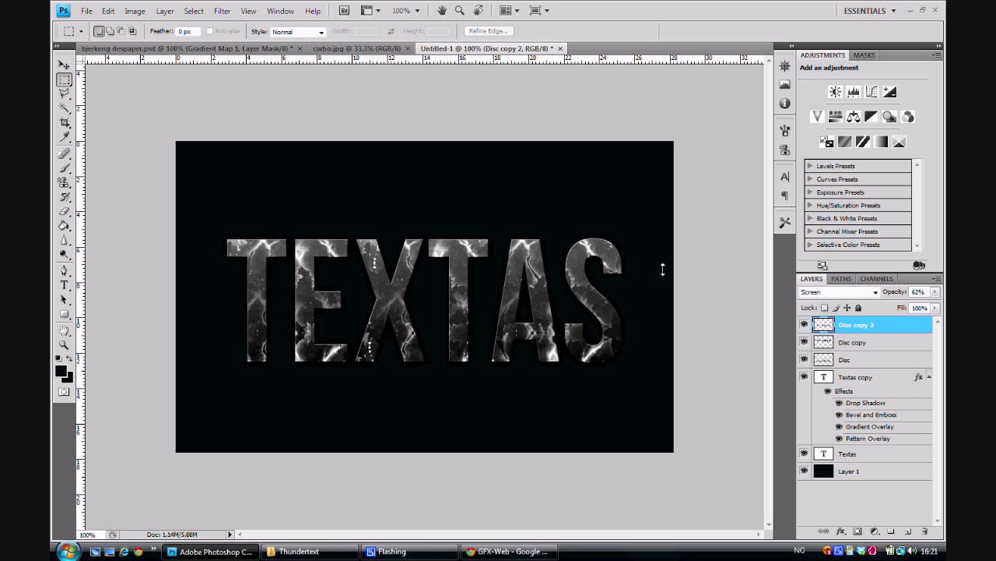
Place the Grunge image into the document with File > Place.
{"action": "left_click", "coordinate": [88, 11]}
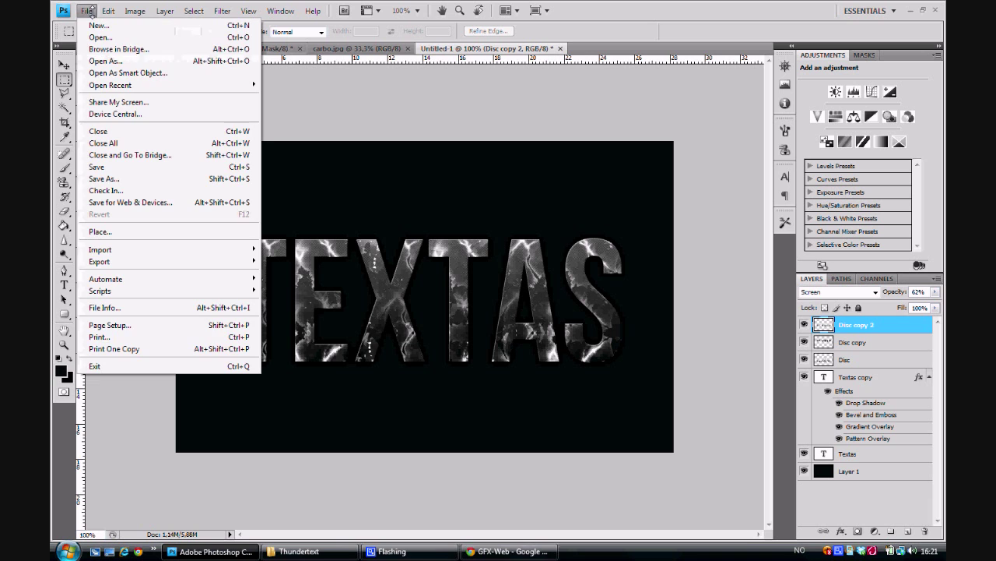
{"action": "left_click", "coordinate": [156, 231]}
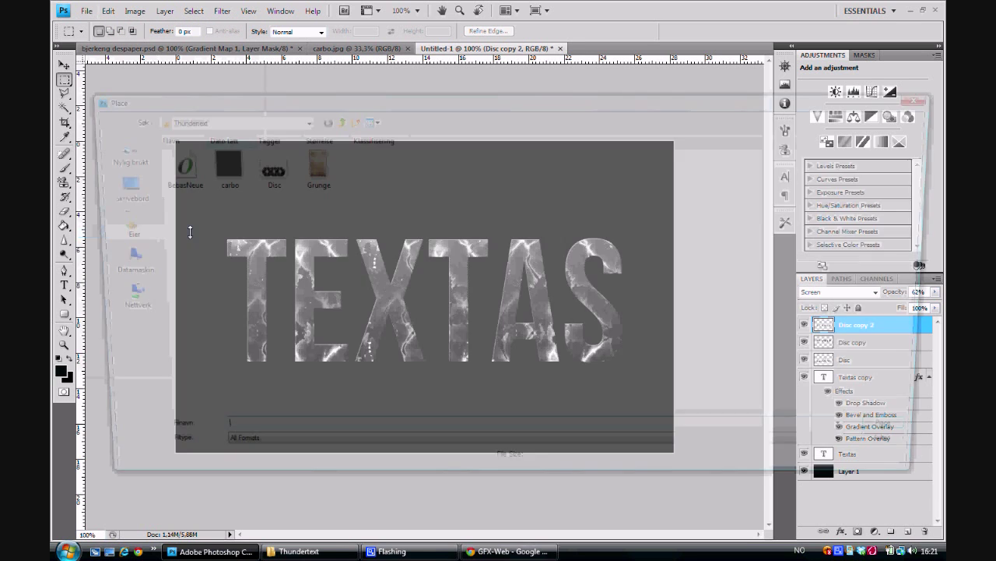
{"action": "left_click_drag", "start_coordinate": [345, 102], "coordinate": [341, 121]}
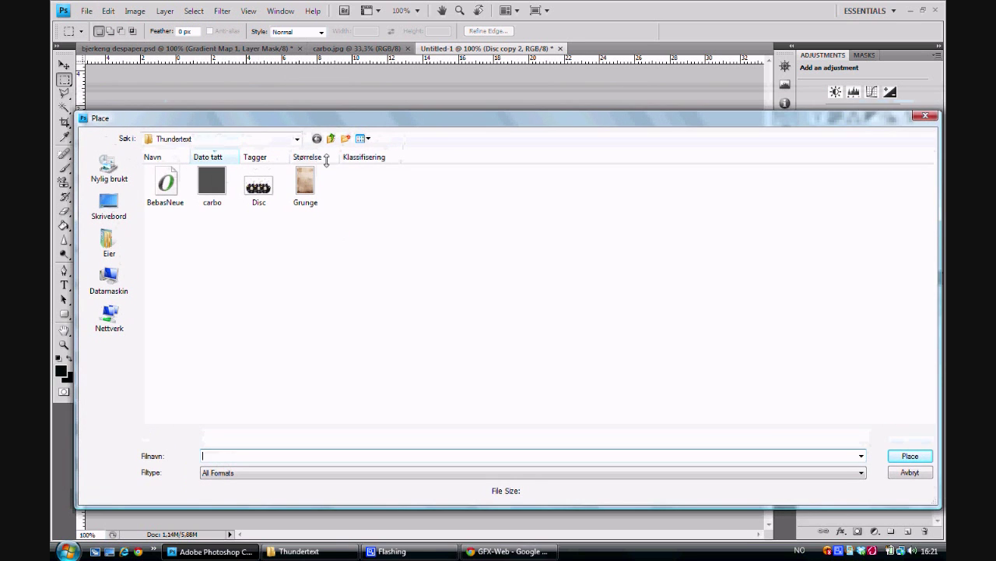
{"action": "double_click", "coordinate": [315, 181]}
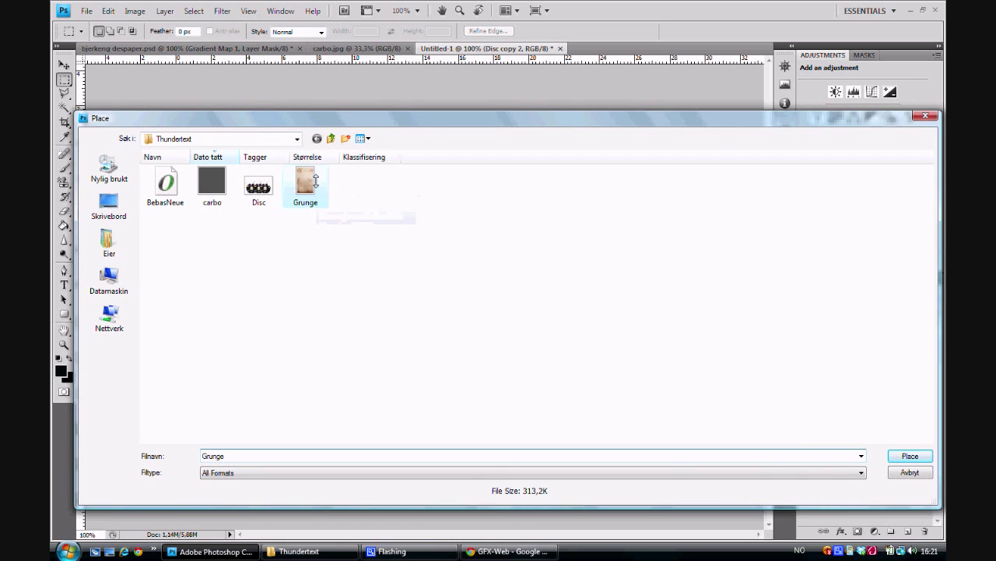
Move and stretch the grunge texture taller and wider over the canvas, then rasterize the Grunge layer.
{"action": "left_click_drag", "start_coordinate": [373, 277], "coordinate": [390, 199]}
{"action": "left_click_drag", "start_coordinate": [337, 361], "coordinate": [215, 393]}
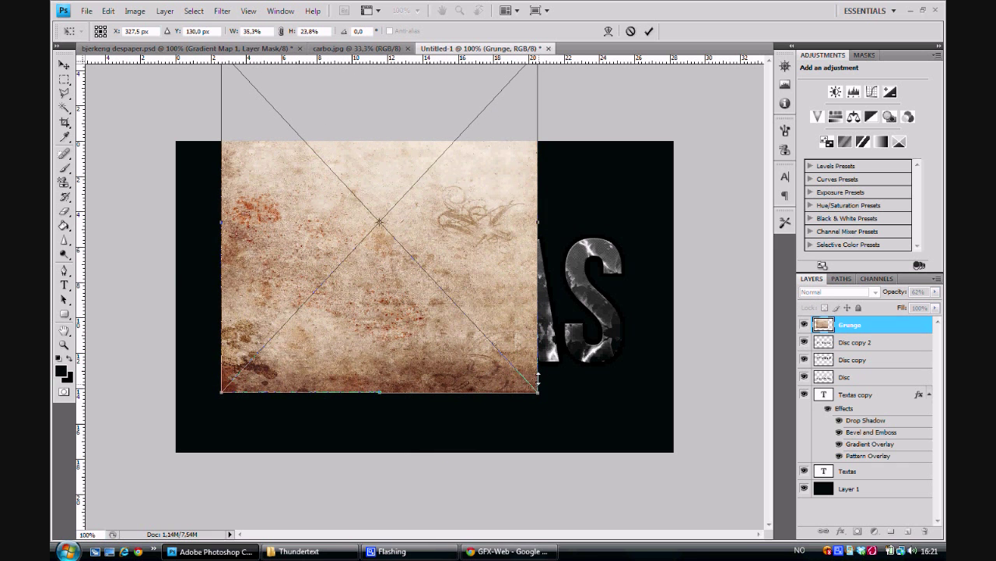
{"action": "left_click_drag", "start_coordinate": [539, 374], "coordinate": [621, 373]}
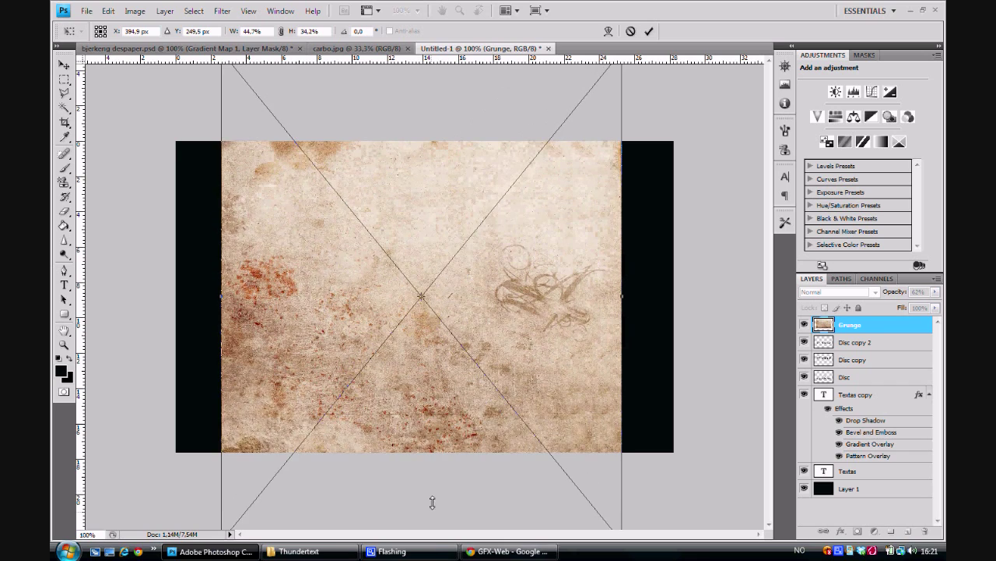
{"action": "left_click_drag", "start_coordinate": [429, 503], "coordinate": [585, 198]}
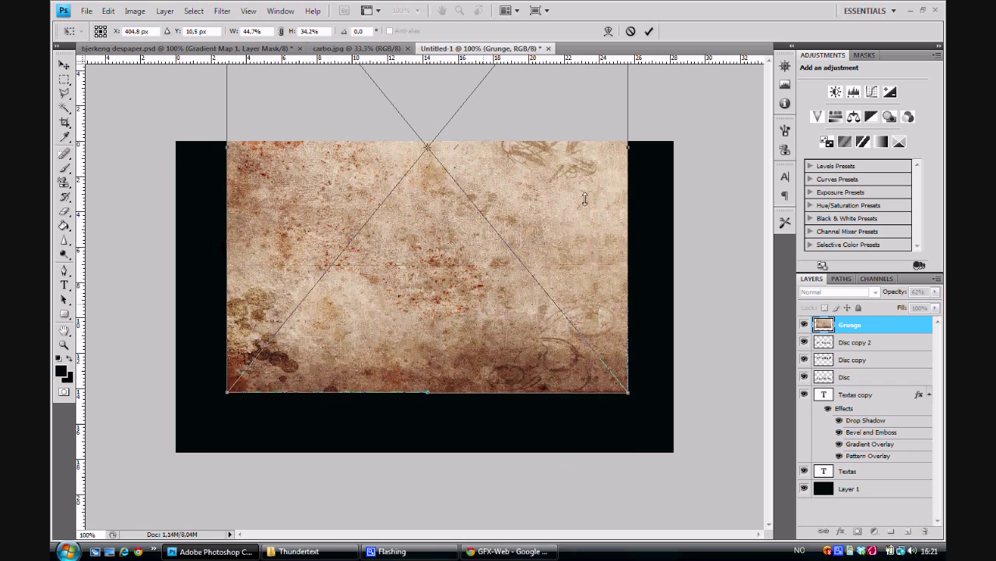
{"action": "left_click", "coordinate": [648, 31]}
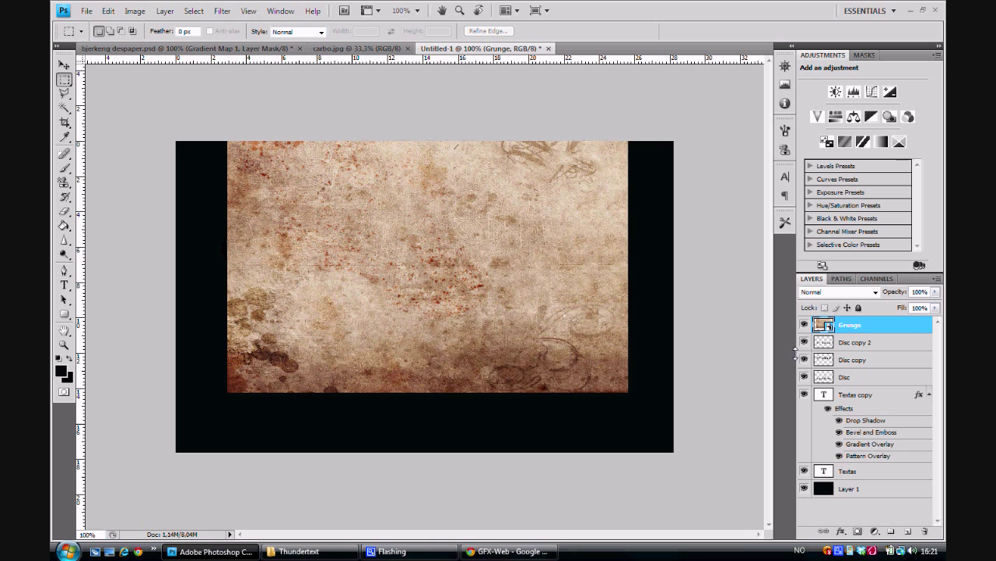
{"action": "right_click", "coordinate": [901, 325]}
{"action": "left_click", "coordinate": [785, 345]}
Desaturate the grunge texture and set its blend mode to Overlay.
{"action": "key", "text": "ctrl+shift+u"}
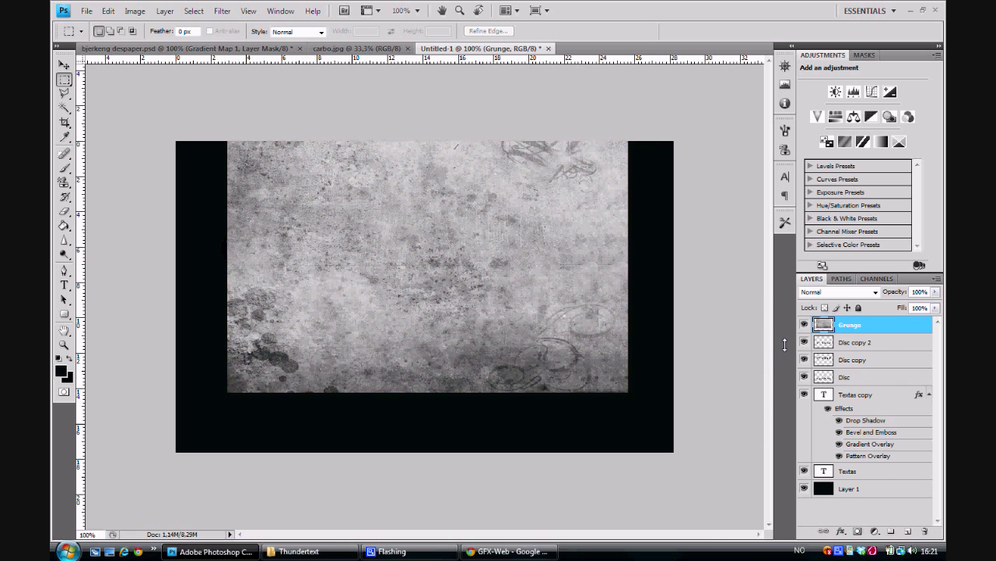
{"action": "left_click", "coordinate": [837, 291]}
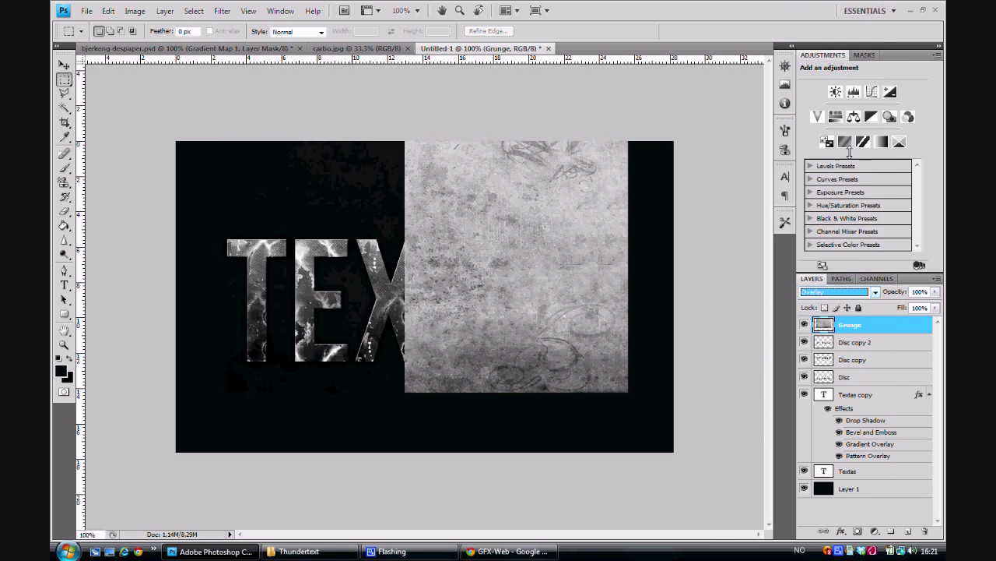
{"action": "left_click", "coordinate": [850, 152]}
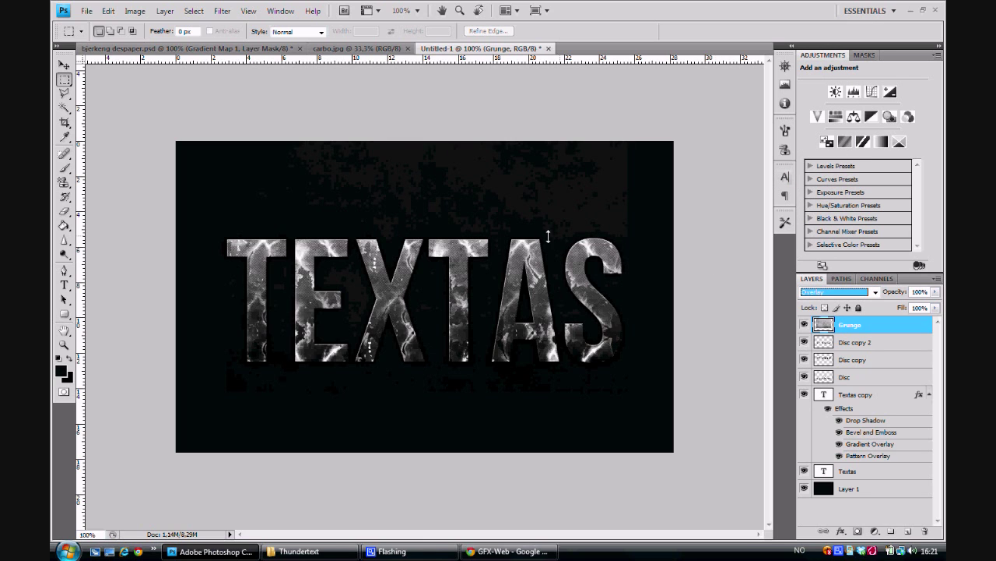
Delete the grunge outside the TEXTAS letters, deselect, and toggle the layer to compare.
{"action": "right_click", "coordinate": [826, 396]}
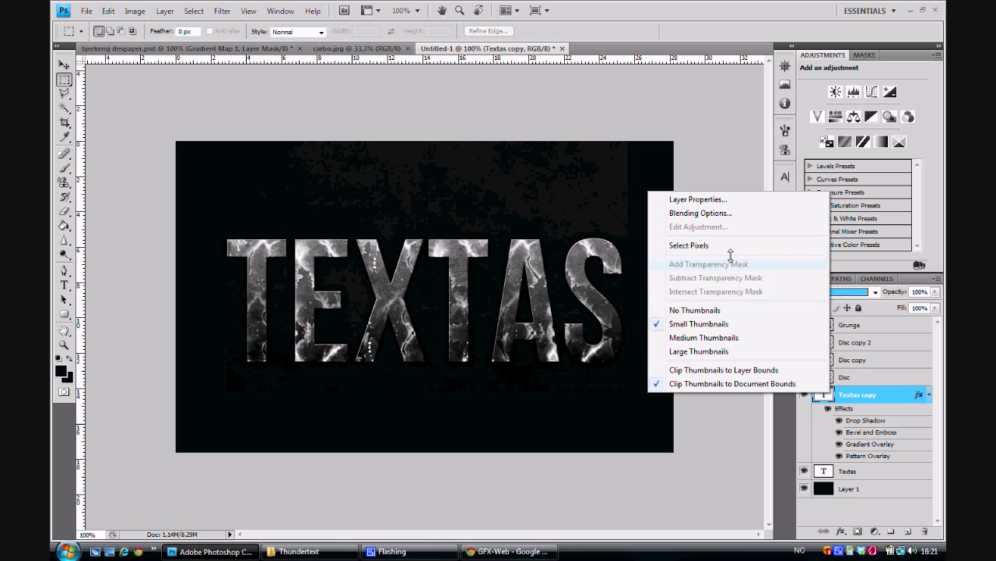
{"action": "left_click", "coordinate": [702, 245]}
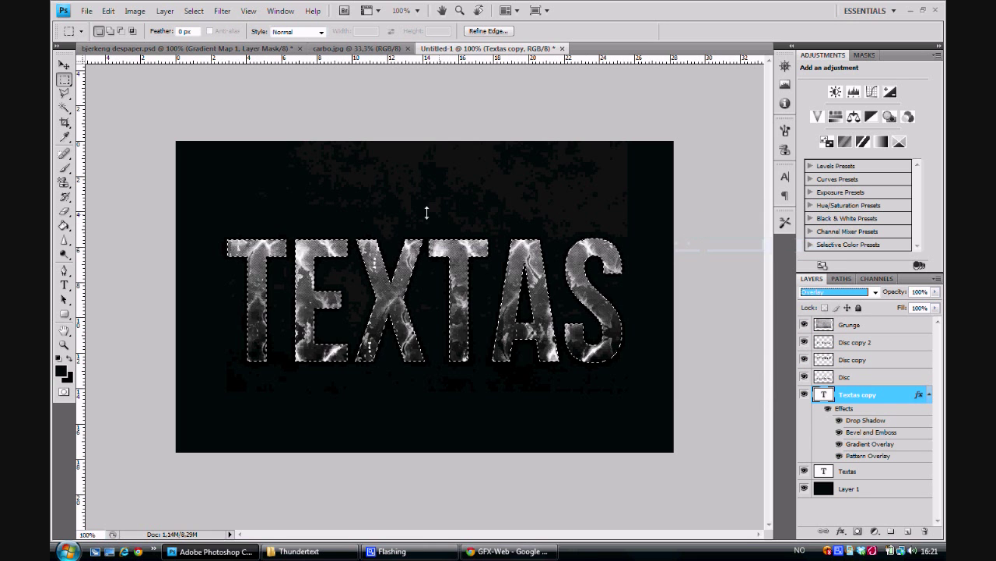
{"action": "left_click", "coordinate": [64, 80]}
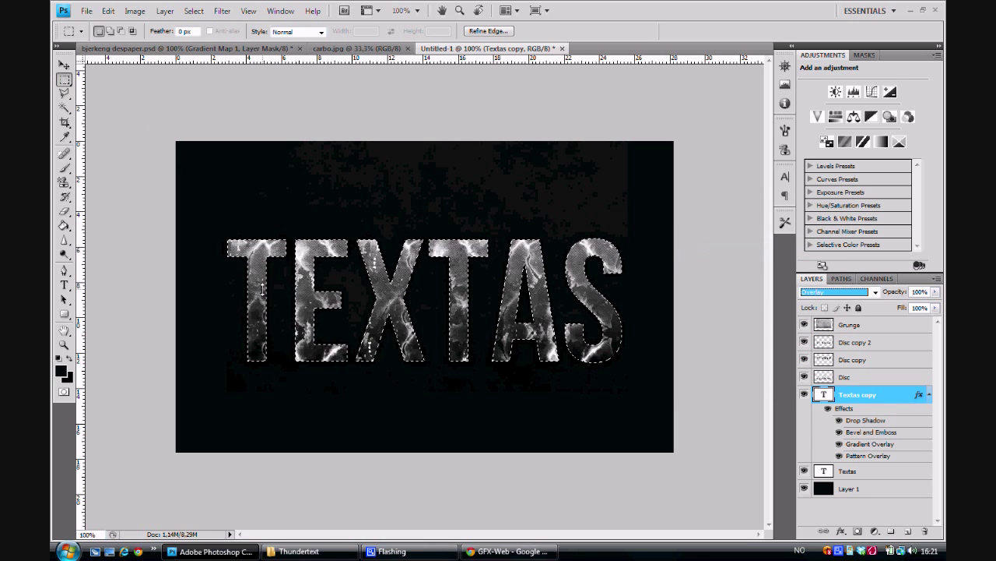
{"action": "right_click", "coordinate": [254, 282]}
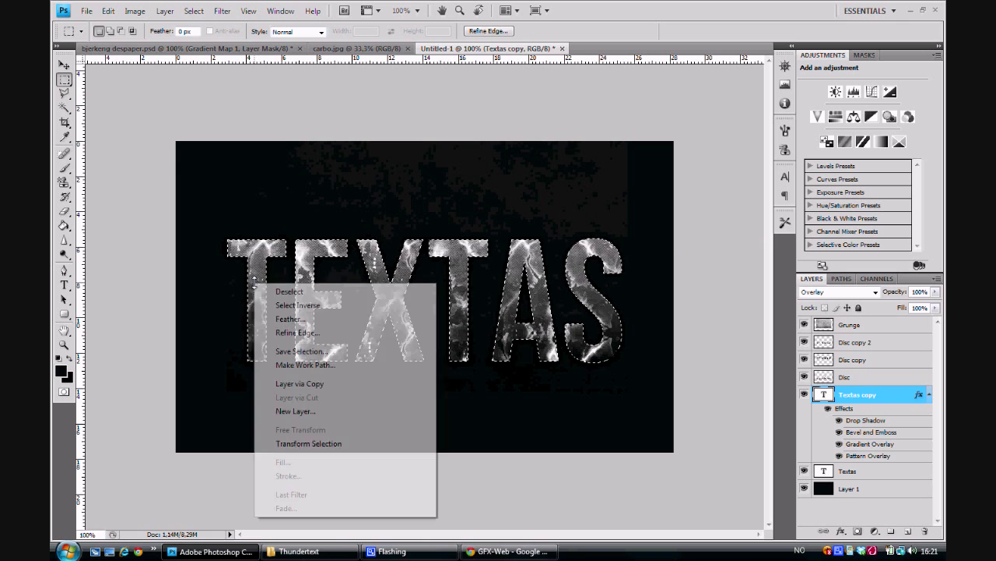
{"action": "left_click", "coordinate": [297, 304]}
{"action": "left_click", "coordinate": [868, 326]}
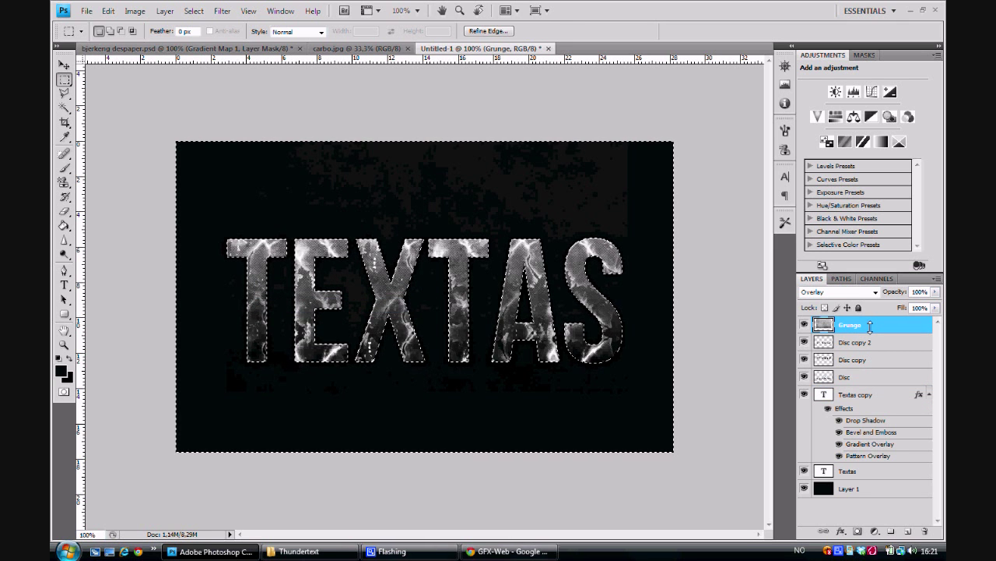
{"action": "key", "text": "Delete"}
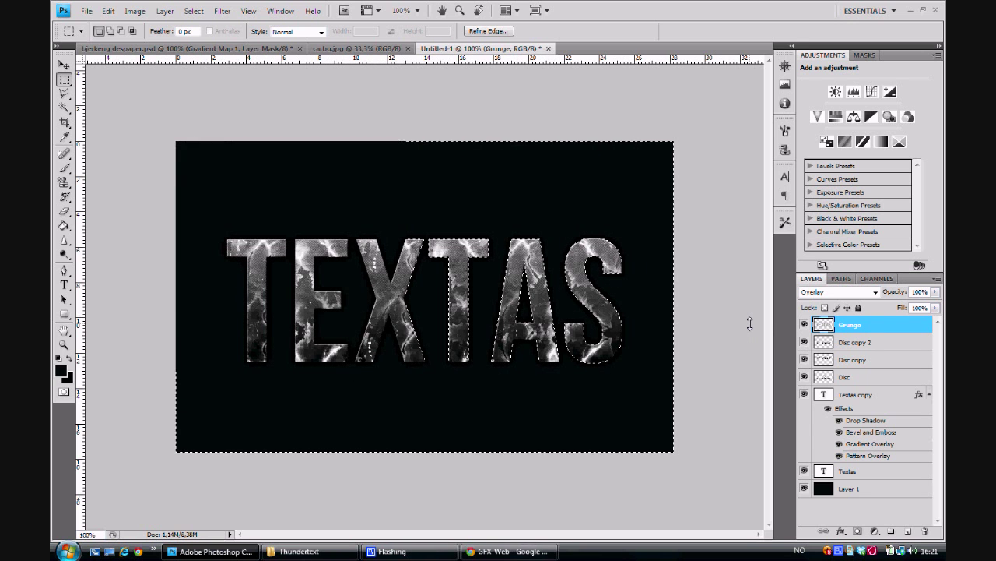
{"action": "key", "text": "ctrl+d"}
{"action": "left_click", "coordinate": [805, 323]}
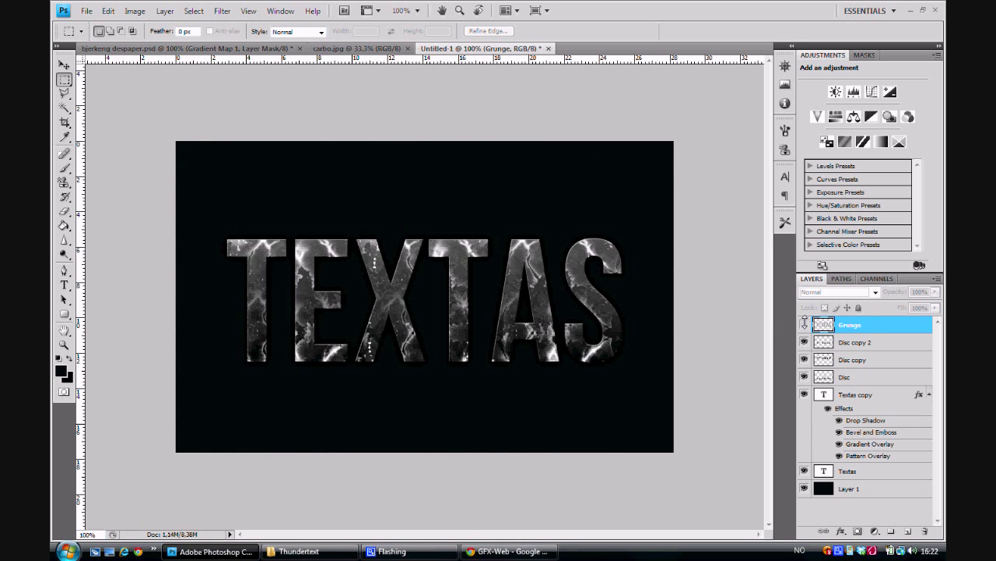
{"action": "left_click", "coordinate": [805, 324]}
Toggle the Grunge layer off and back on so its Overlay texture shows.
{"action": "left_click", "coordinate": [805, 324]}
{"action": "left_click", "coordinate": [805, 323]}
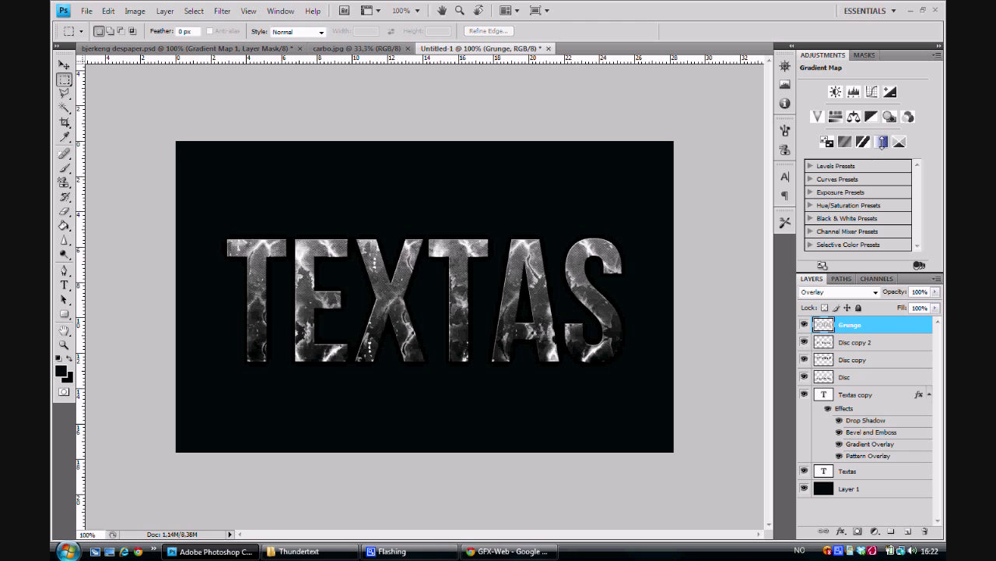
Add a Gradient Map adjustment and set its left stop to blue 003e9a.
{"action": "left_click", "coordinate": [882, 141]}
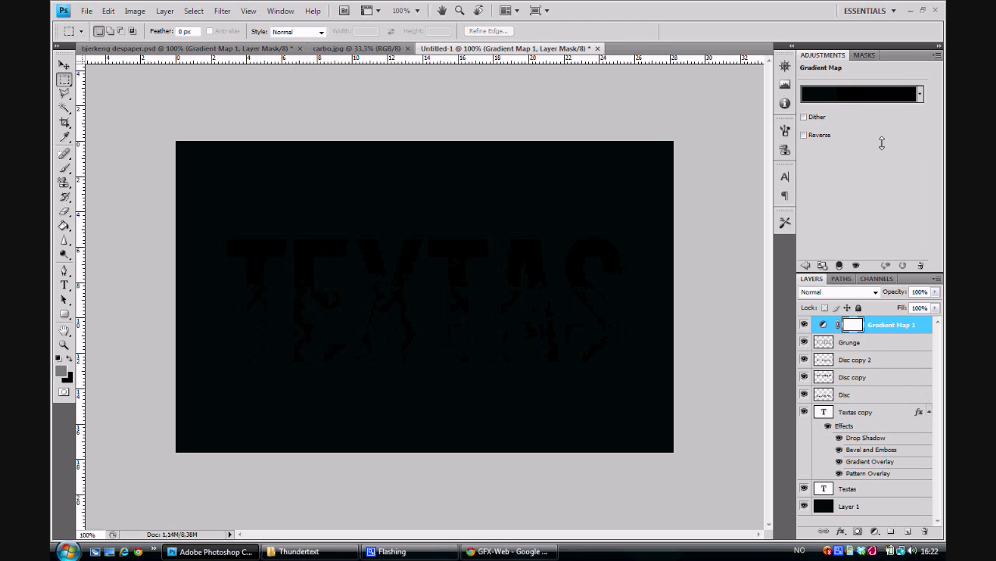
{"action": "left_click", "coordinate": [807, 94]}
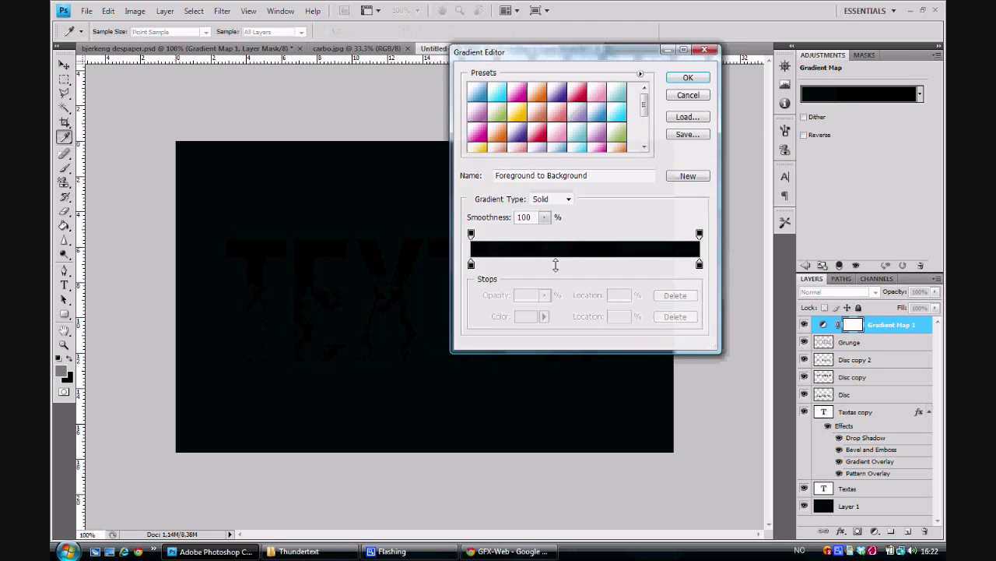
{"action": "left_click", "coordinate": [471, 265]}
{"action": "left_click", "coordinate": [525, 316]}
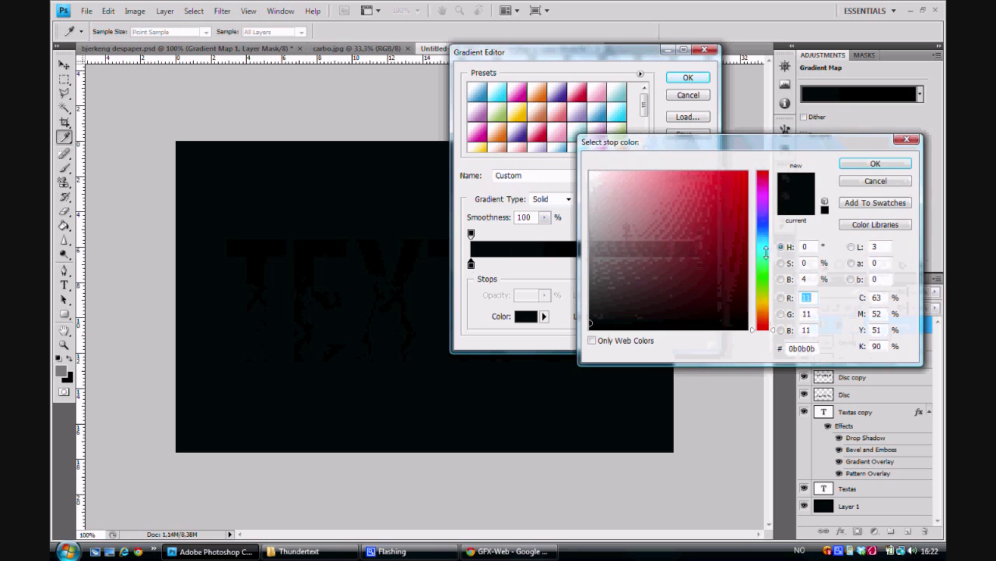
{"action": "left_click_drag", "start_coordinate": [763, 257], "coordinate": [751, 235]}
{"action": "left_click", "coordinate": [746, 232]}
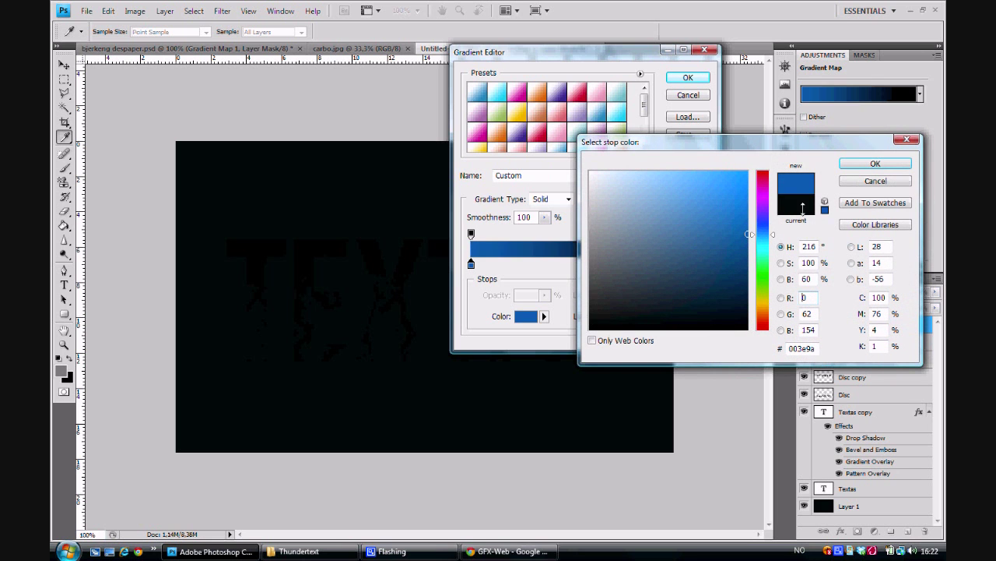
{"action": "left_click", "coordinate": [875, 163]}
Set the gradient's right stop to bright cyan and apply the blue-to-cyan gradient.
{"action": "double_click", "coordinate": [700, 264]}
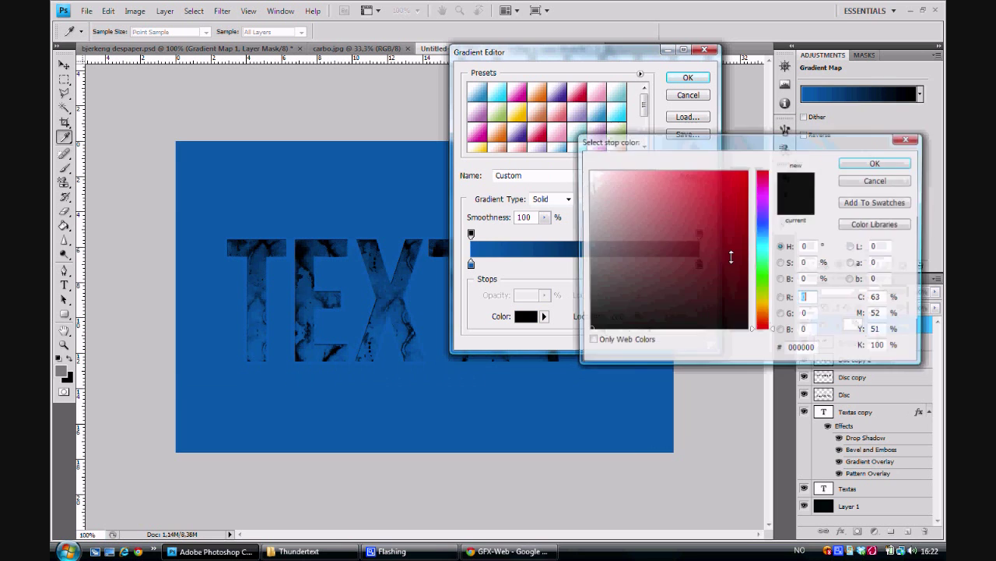
{"action": "left_click", "coordinate": [763, 244]}
{"action": "left_click", "coordinate": [746, 182]}
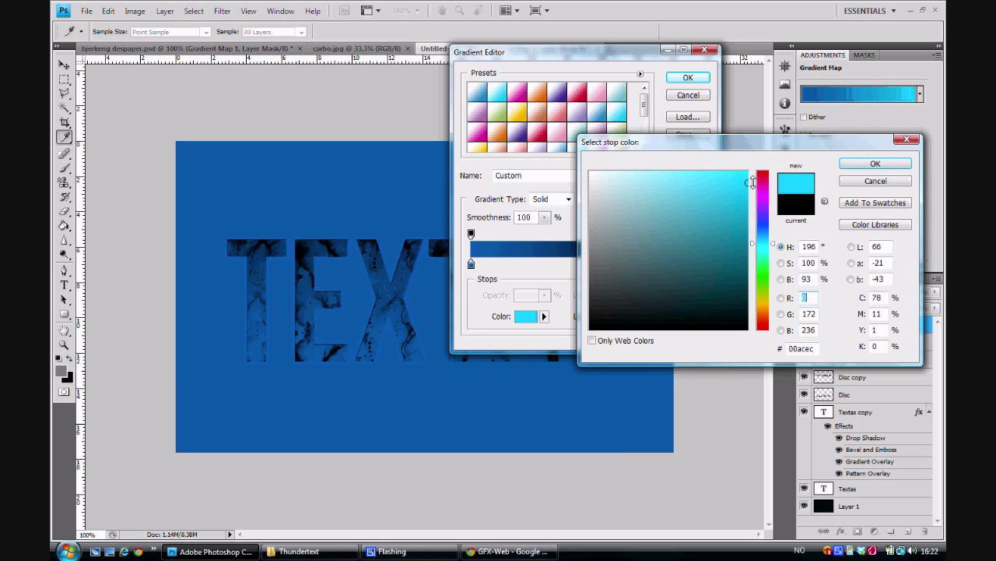
{"action": "left_click", "coordinate": [851, 164]}
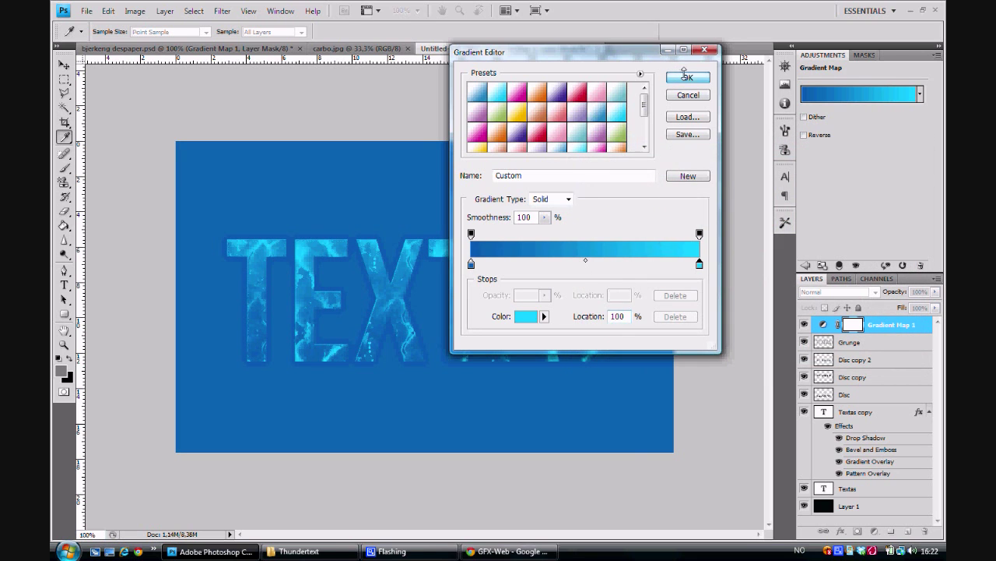
{"action": "left_click", "coordinate": [688, 77]}
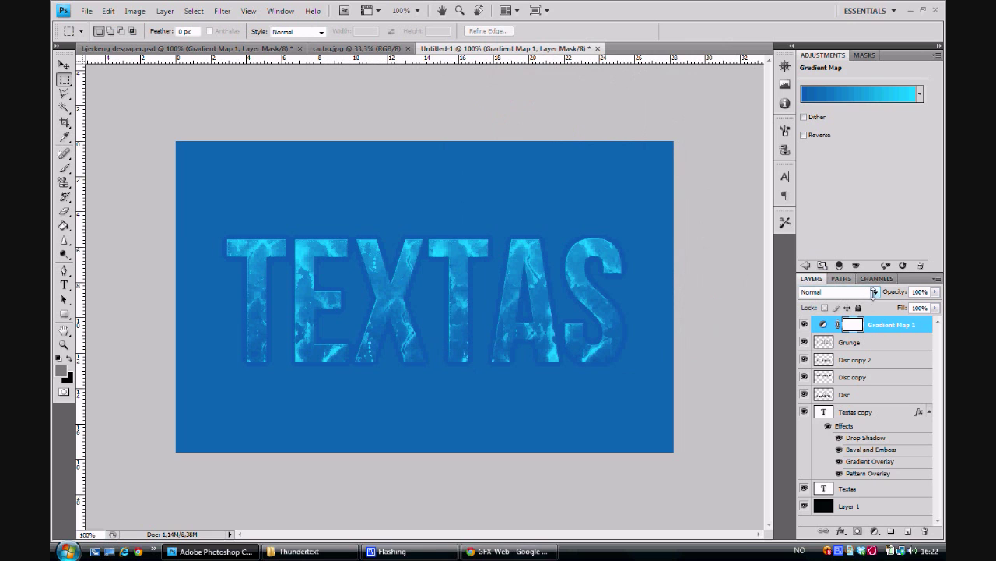
Blend the Gradient Map layer as Overlay at 40% opacity.
{"action": "left_click", "coordinate": [875, 292]}
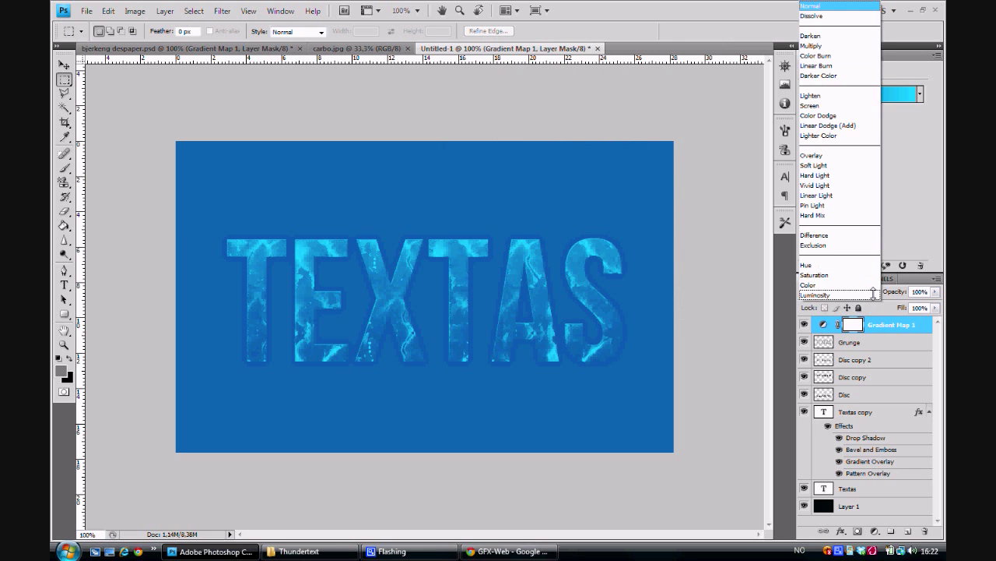
{"action": "left_click", "coordinate": [834, 159]}
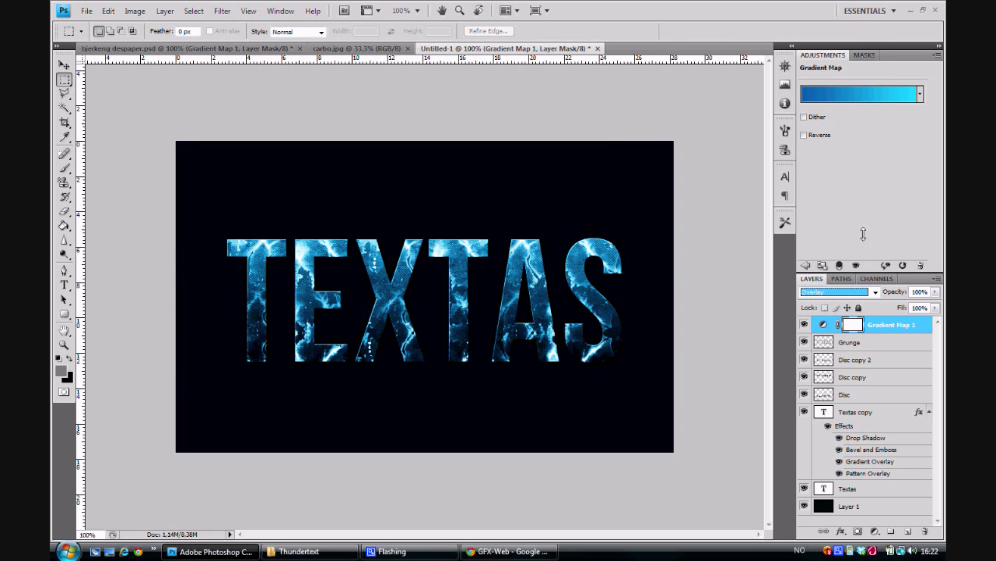
{"action": "left_click", "coordinate": [920, 291]}
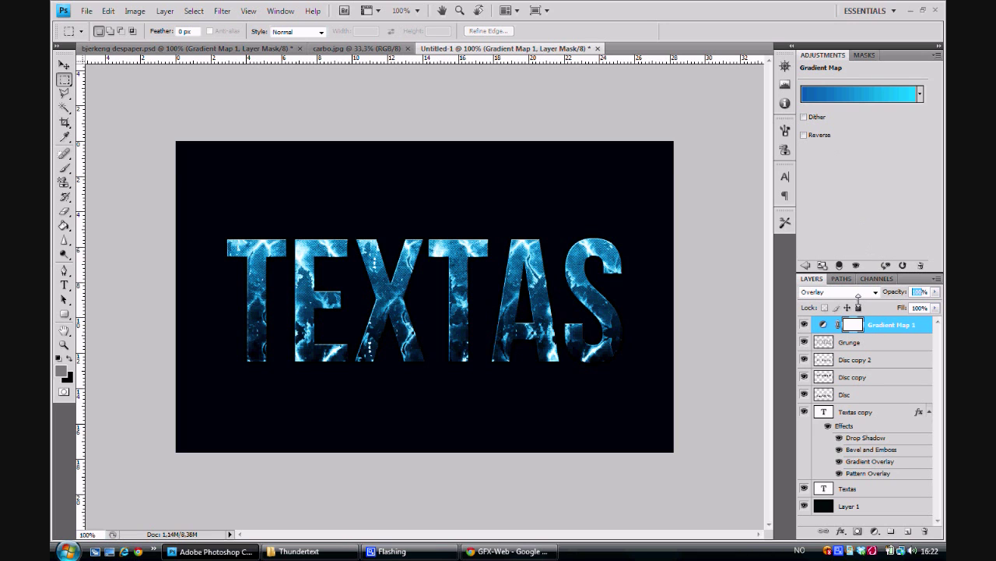
{"action": "type", "text": "40"}
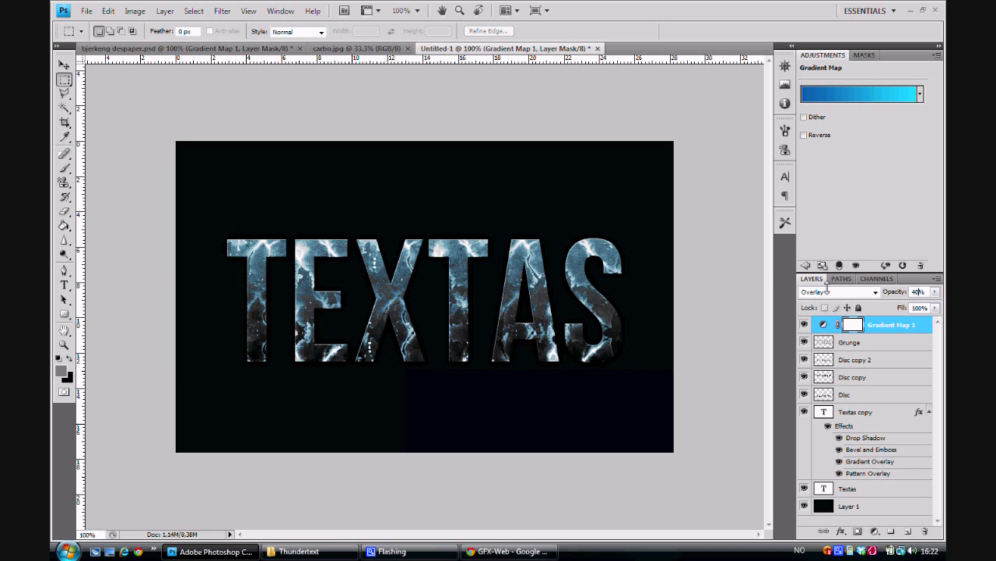